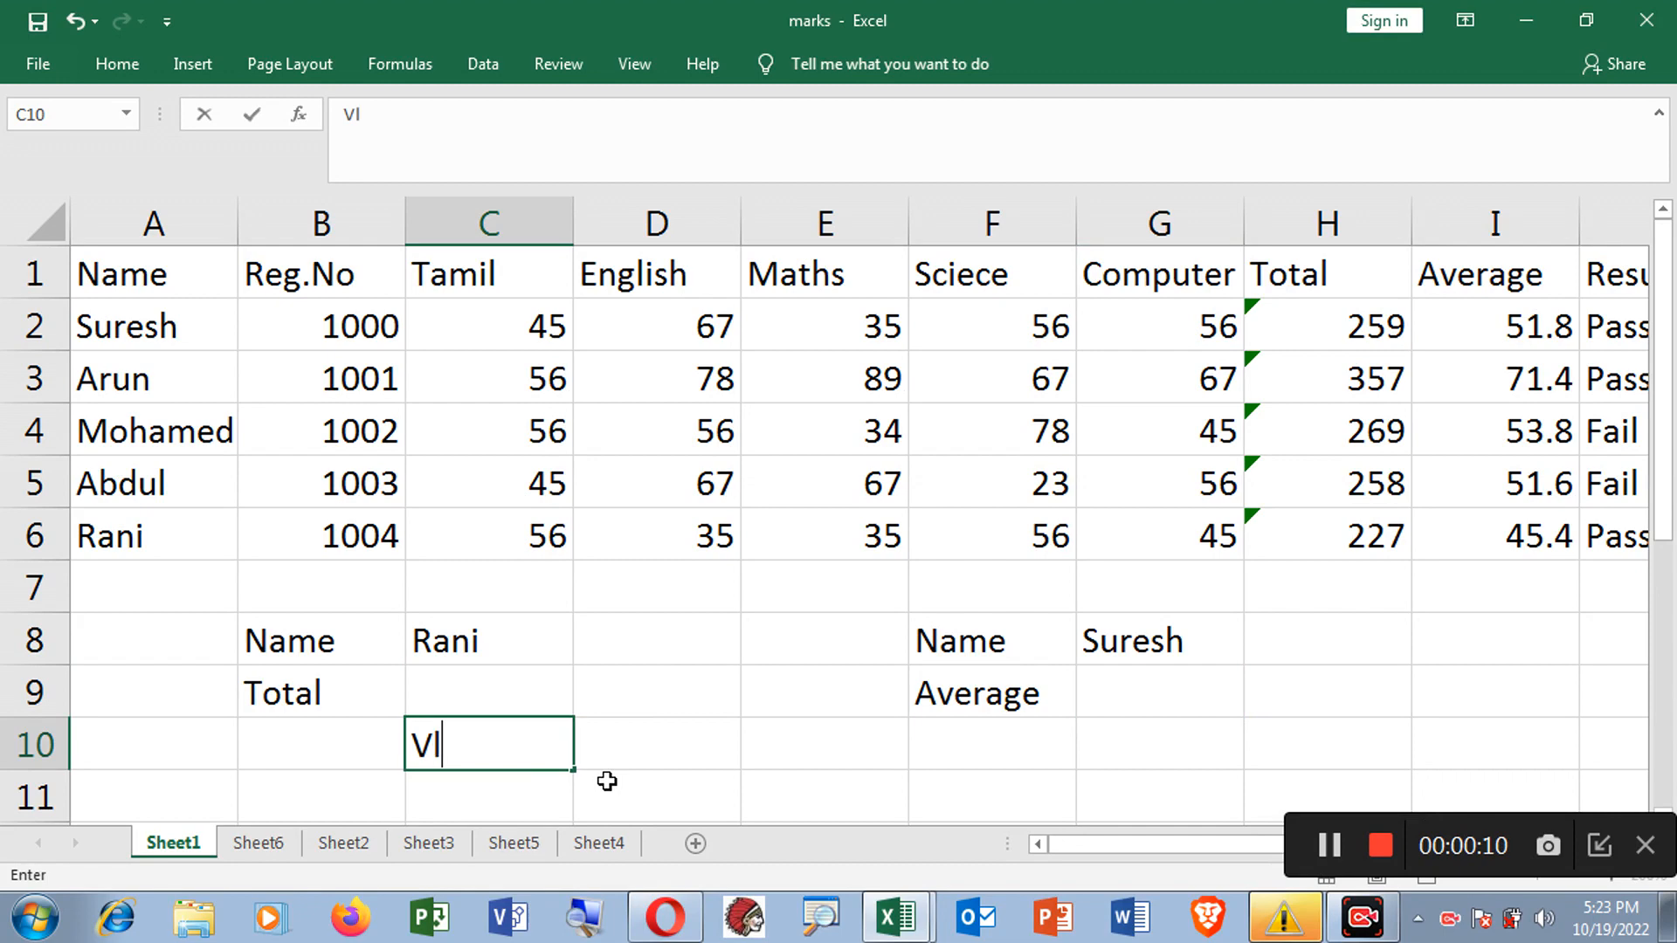
Step: Enter the label Vlookup in cell C10, beneath the empty Total result cell
text(up)
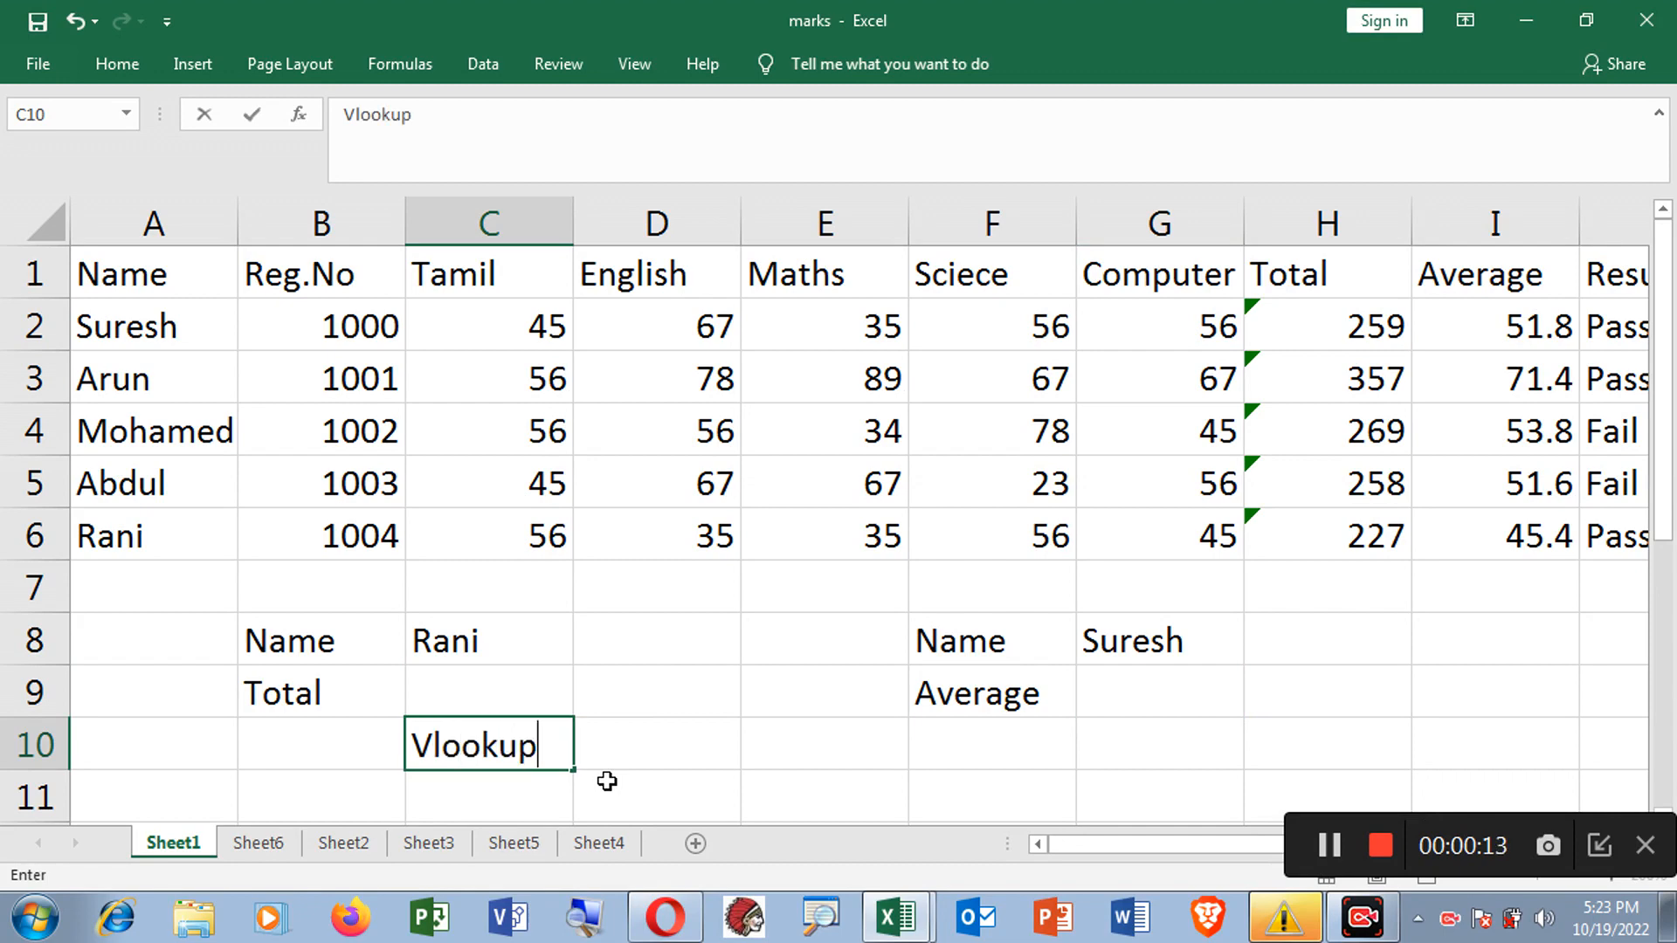
click(524, 799)
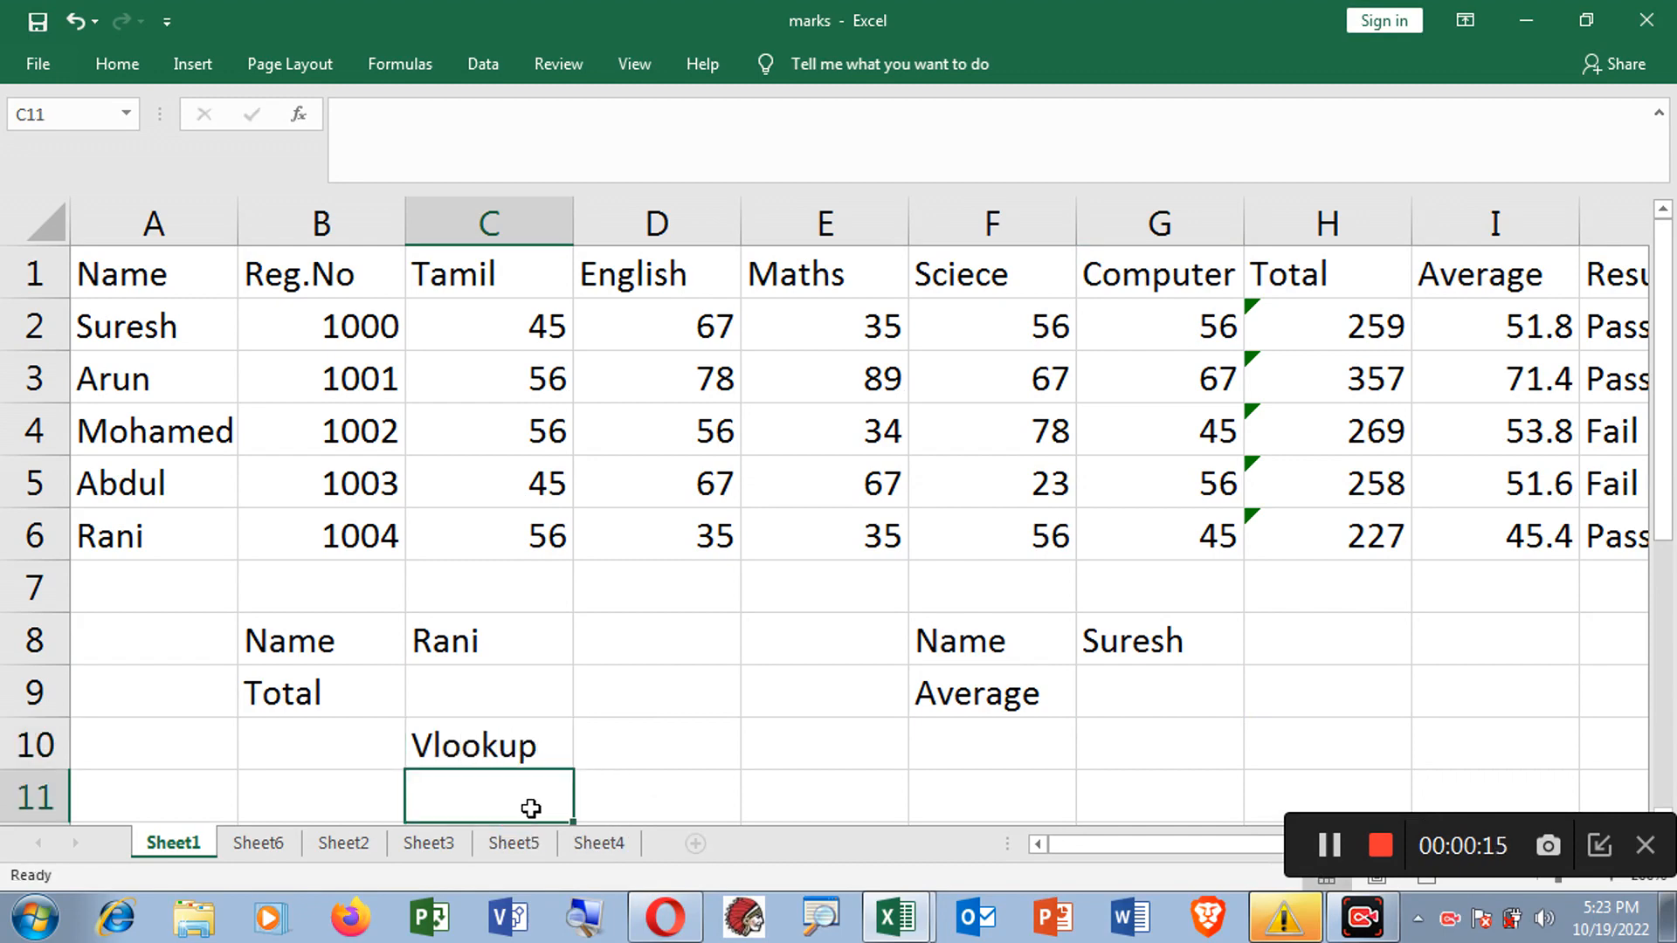
Step: Examine the Name and Total lookup block in B8:C9 and the Name and Average lookup block in F8:G9
click(478, 700)
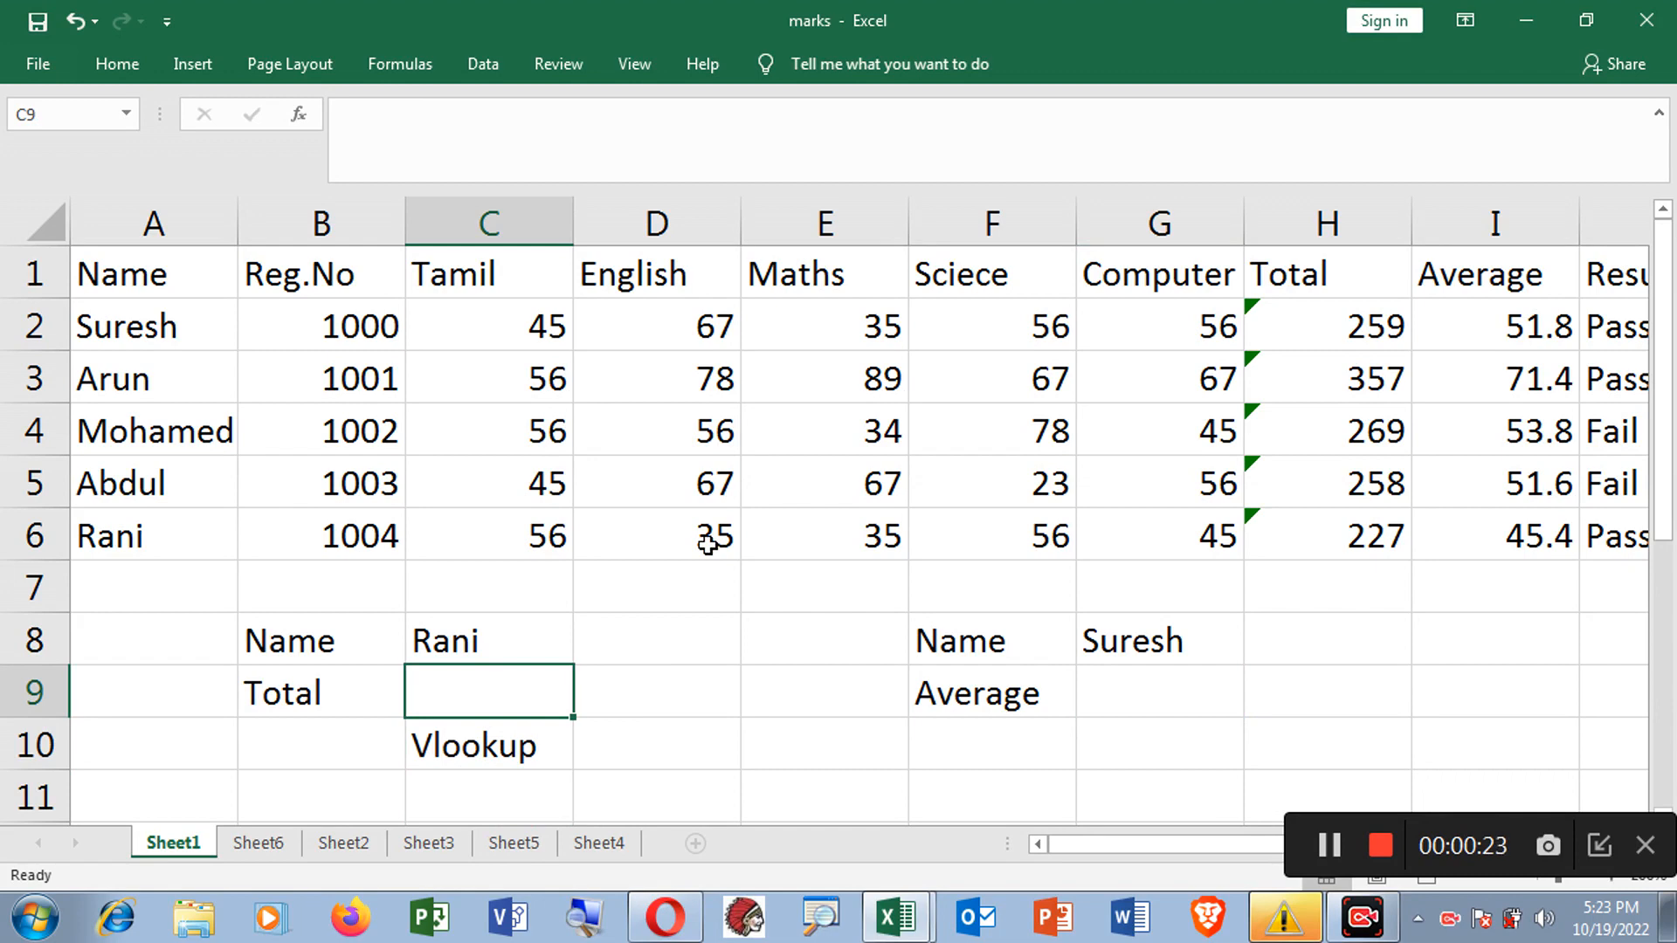
click(294, 649)
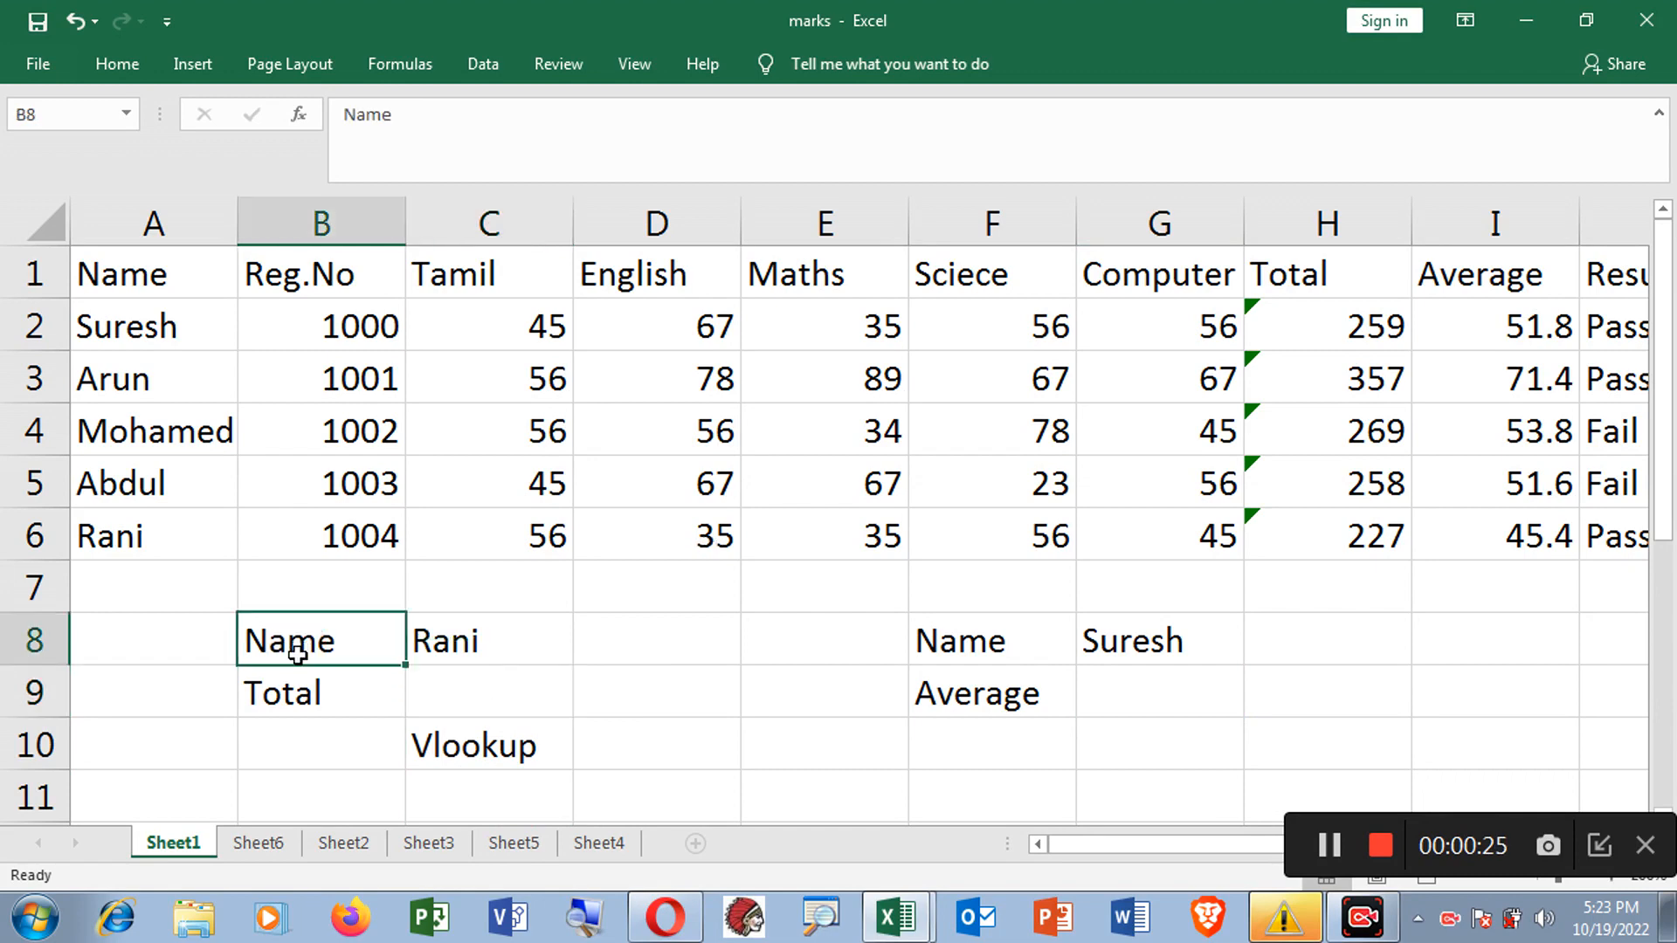
click(297, 696)
click(301, 653)
click(449, 644)
click(451, 690)
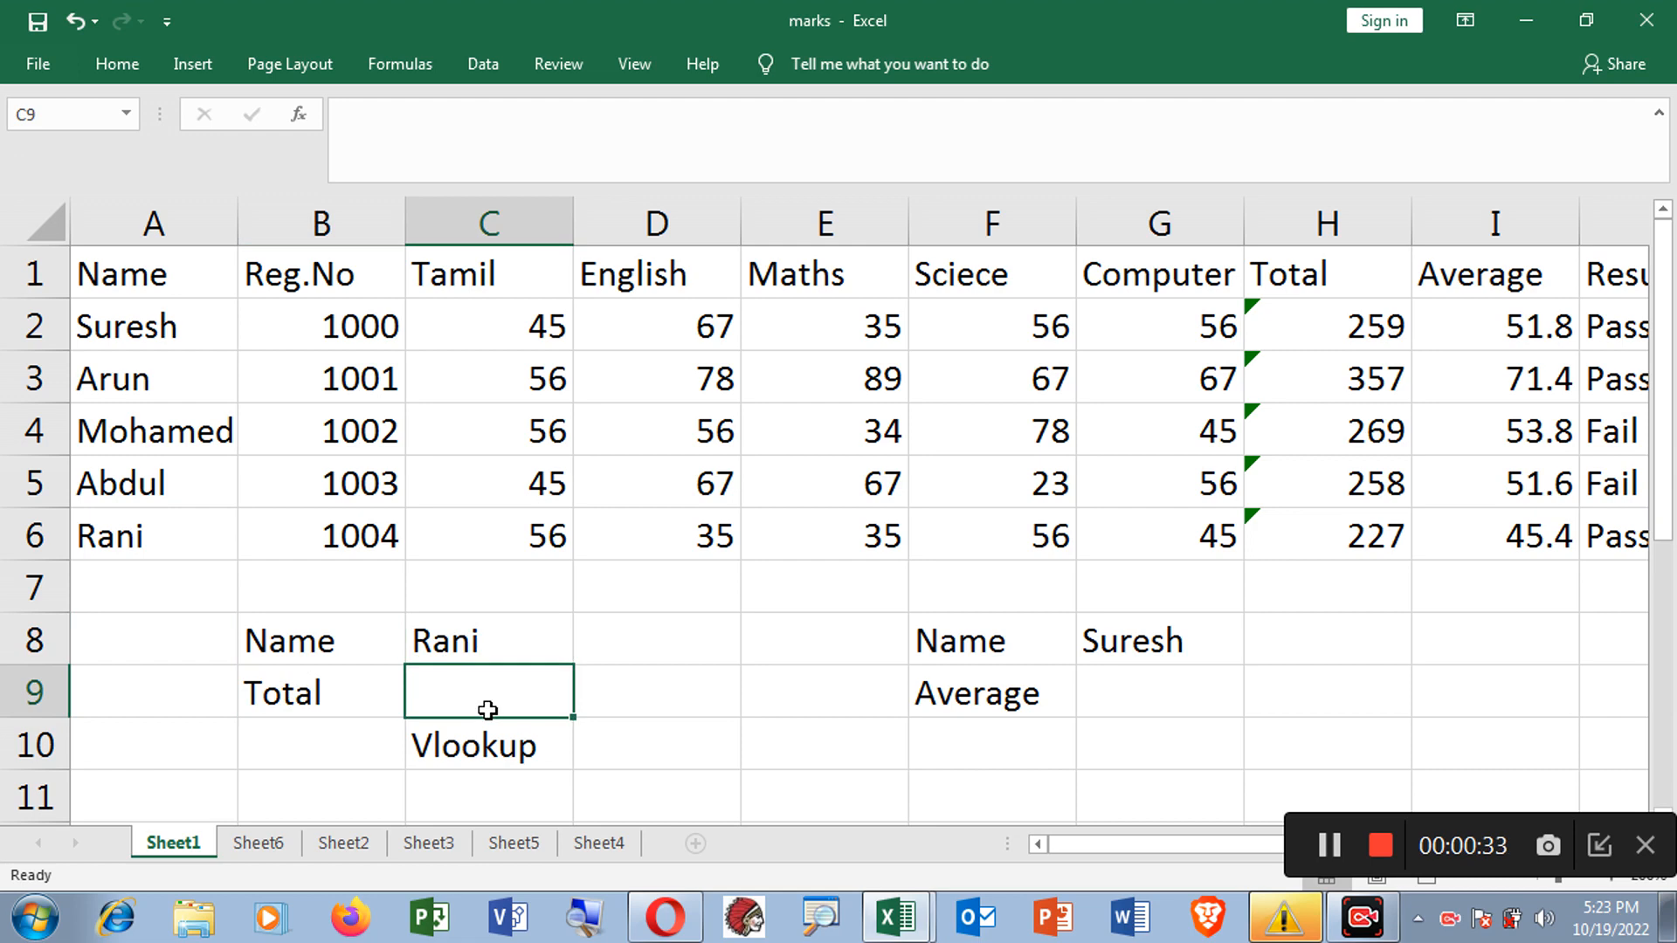
click(489, 749)
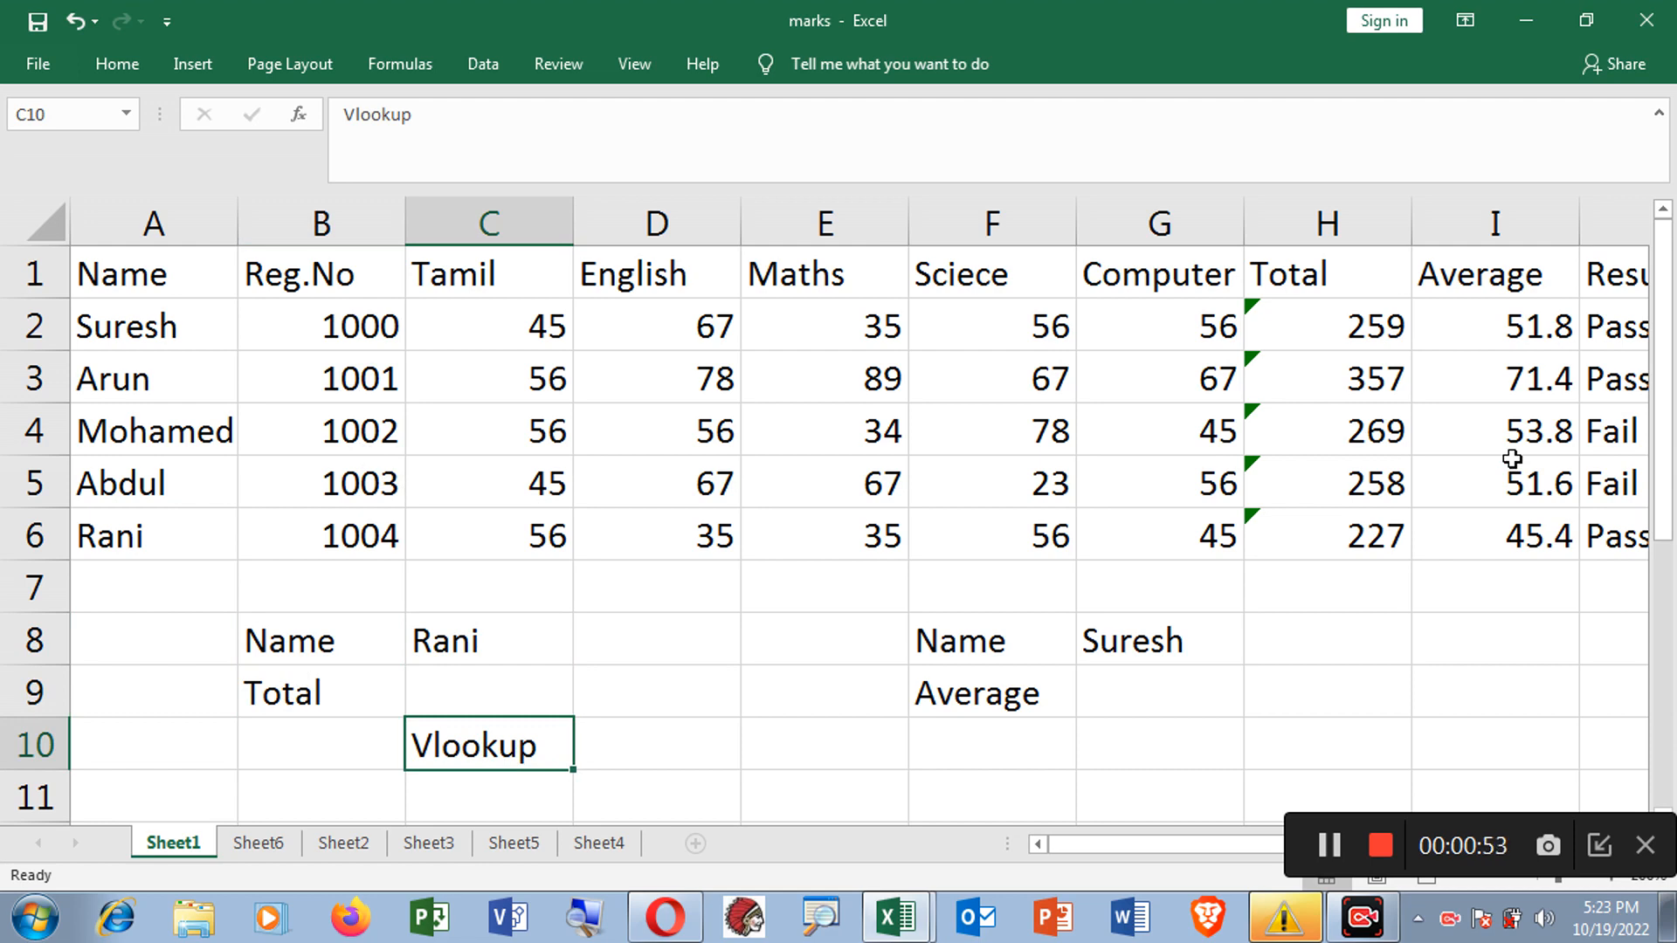
click(443, 708)
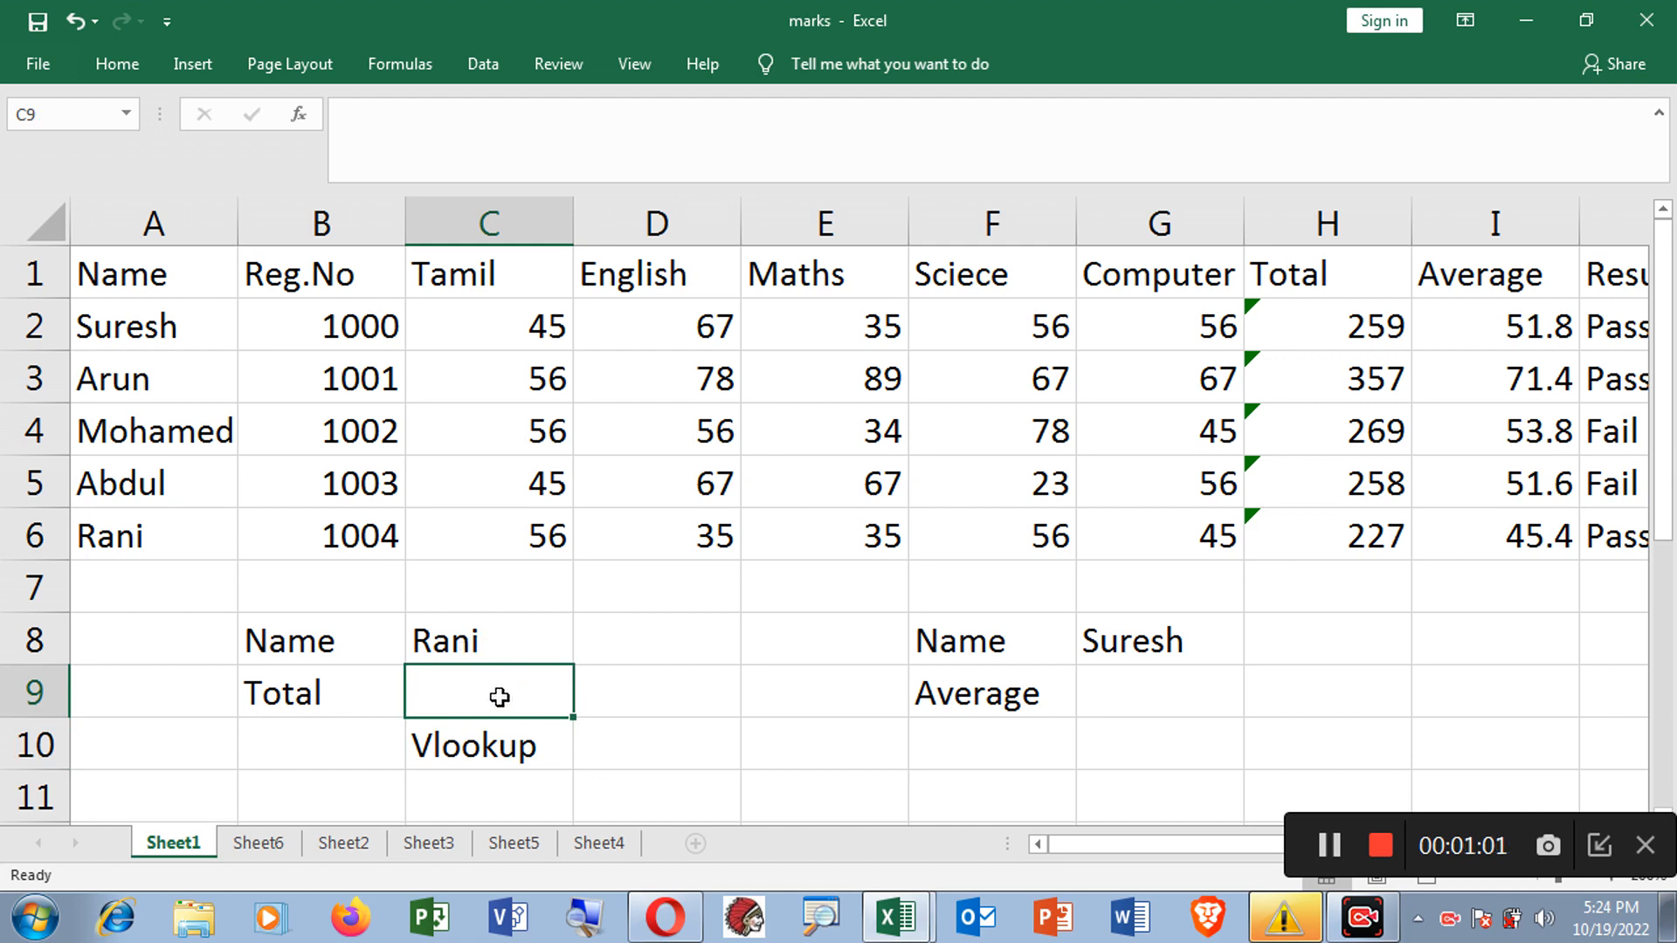
click(1170, 640)
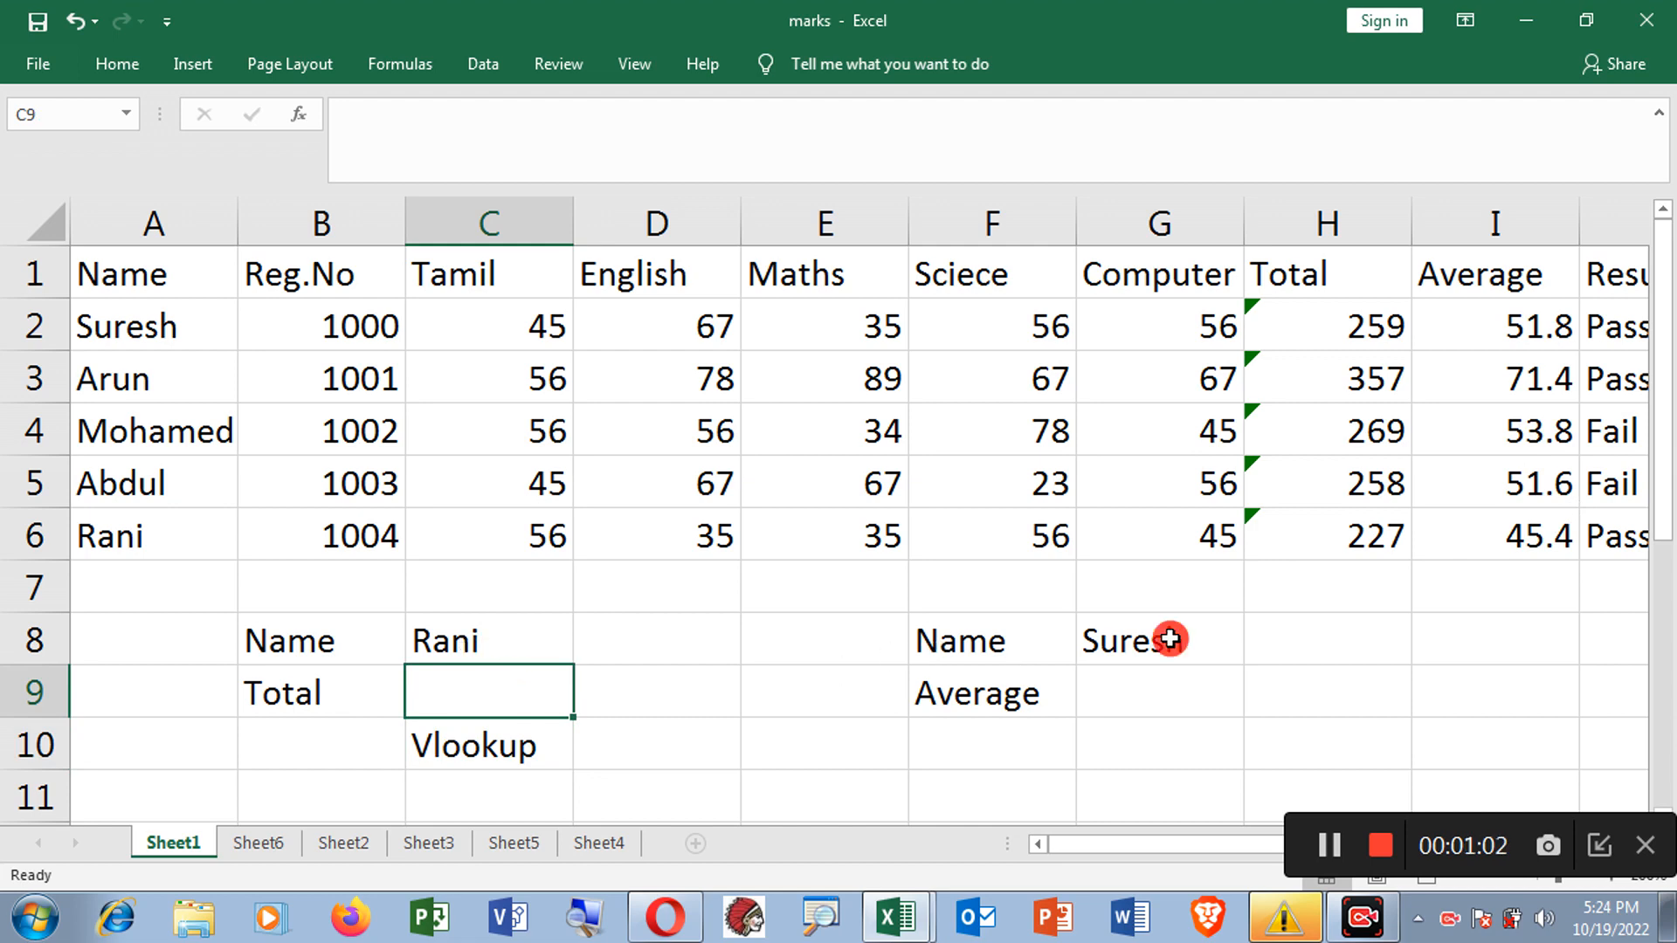
click(981, 648)
click(972, 697)
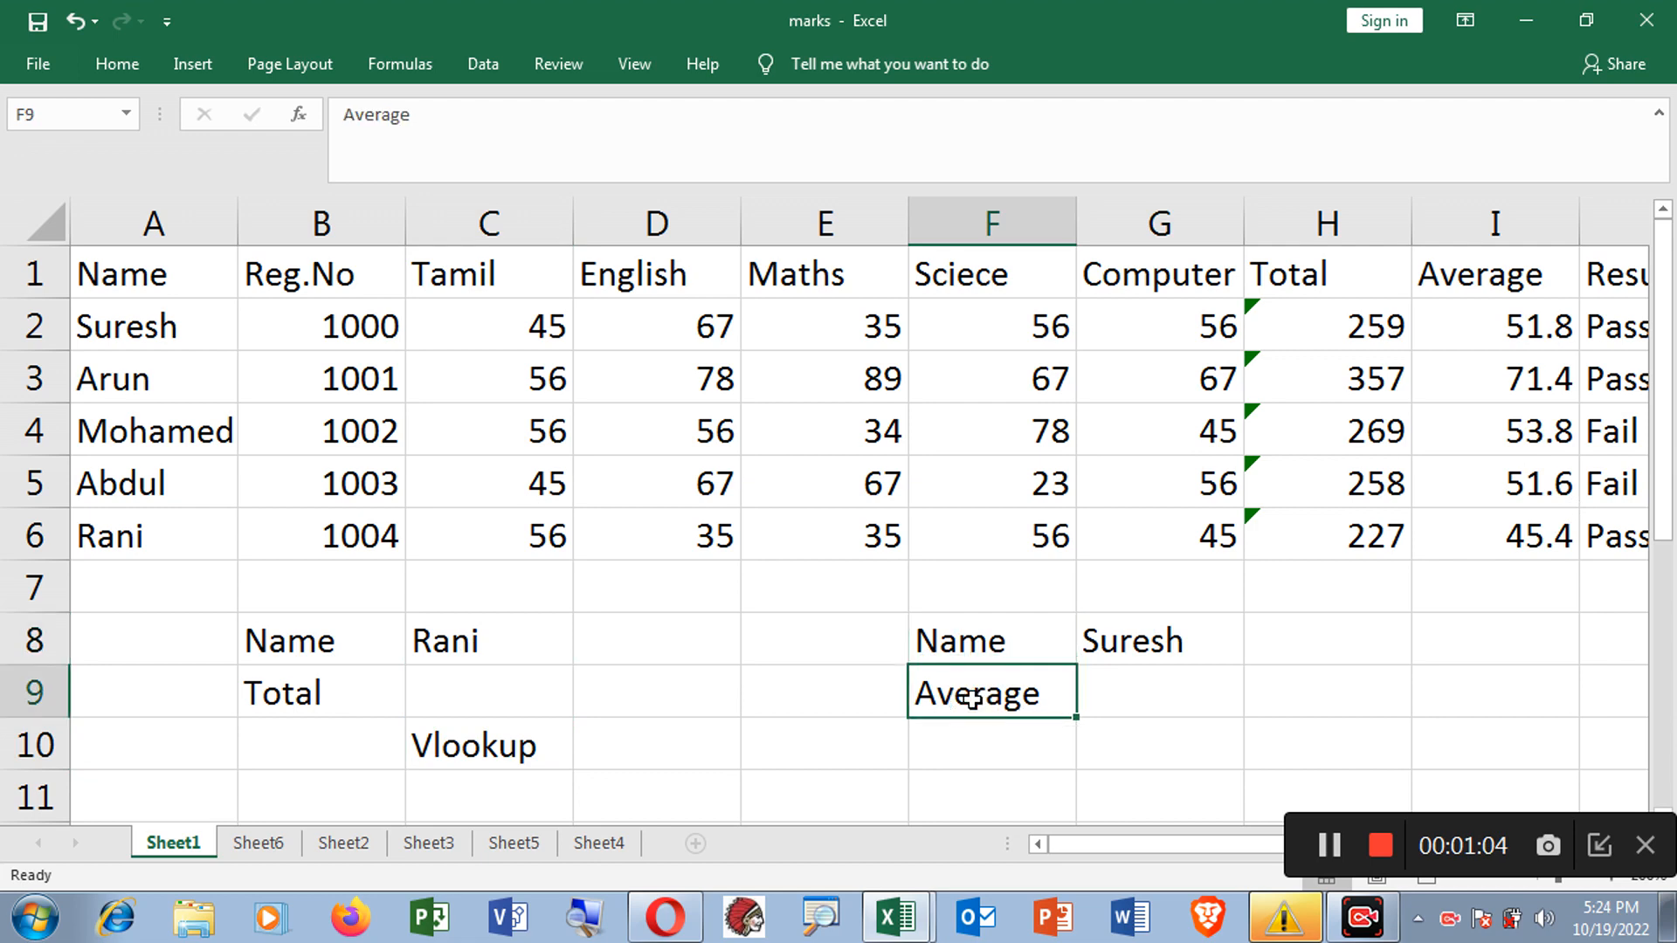
click(1148, 646)
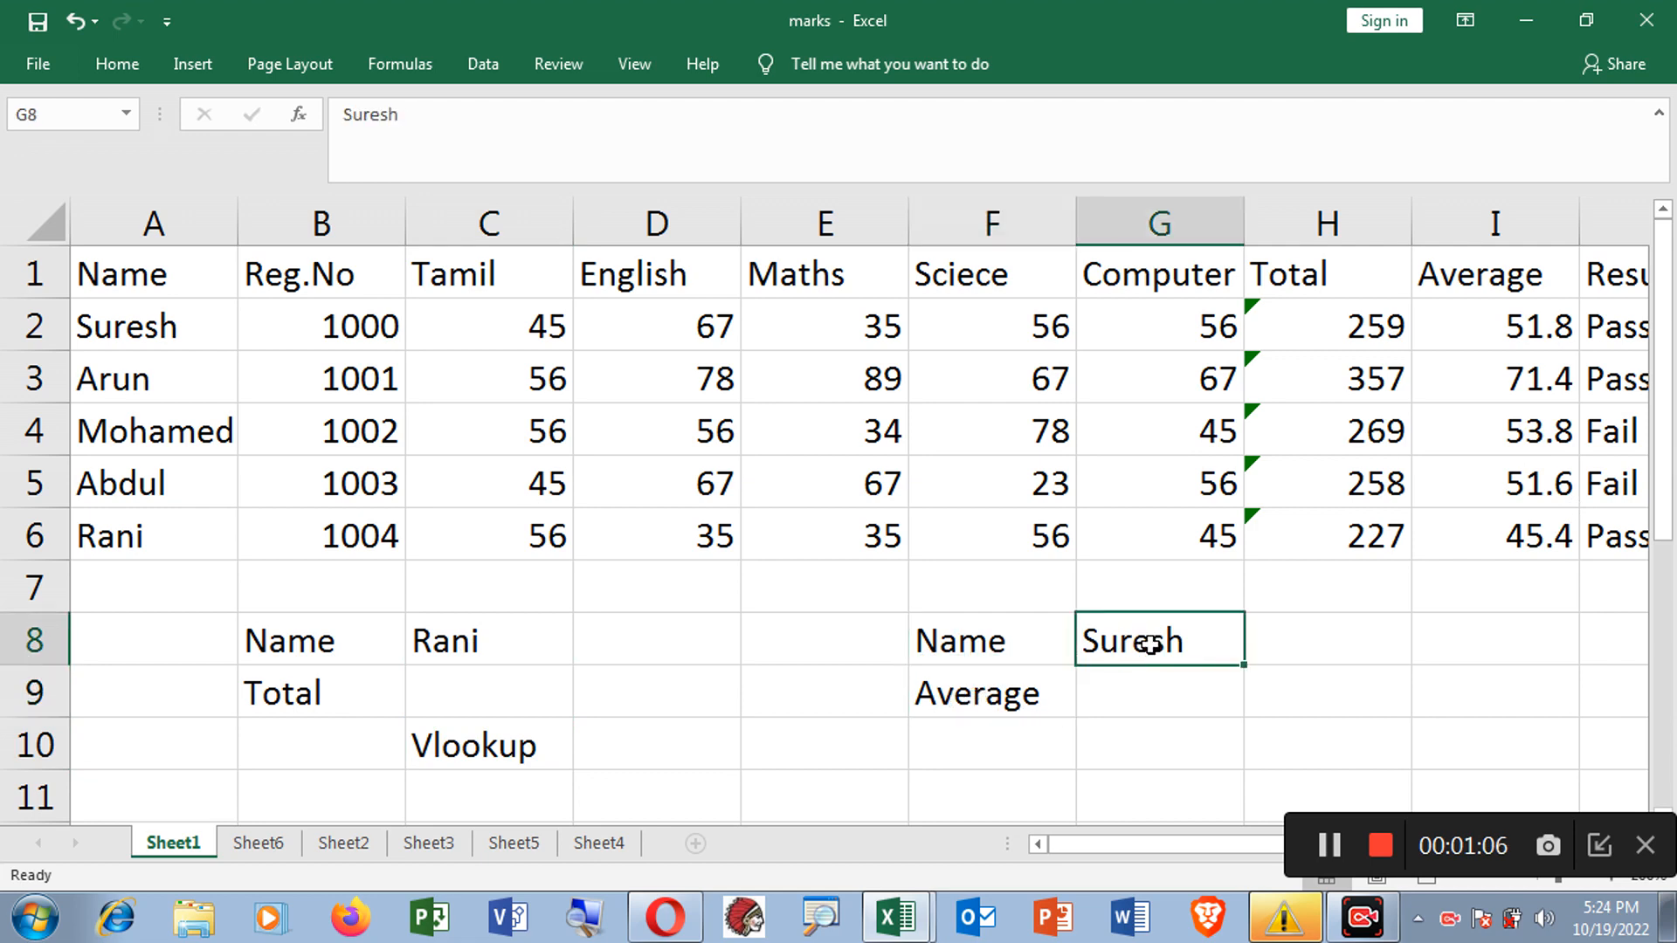
click(1133, 697)
click(1142, 643)
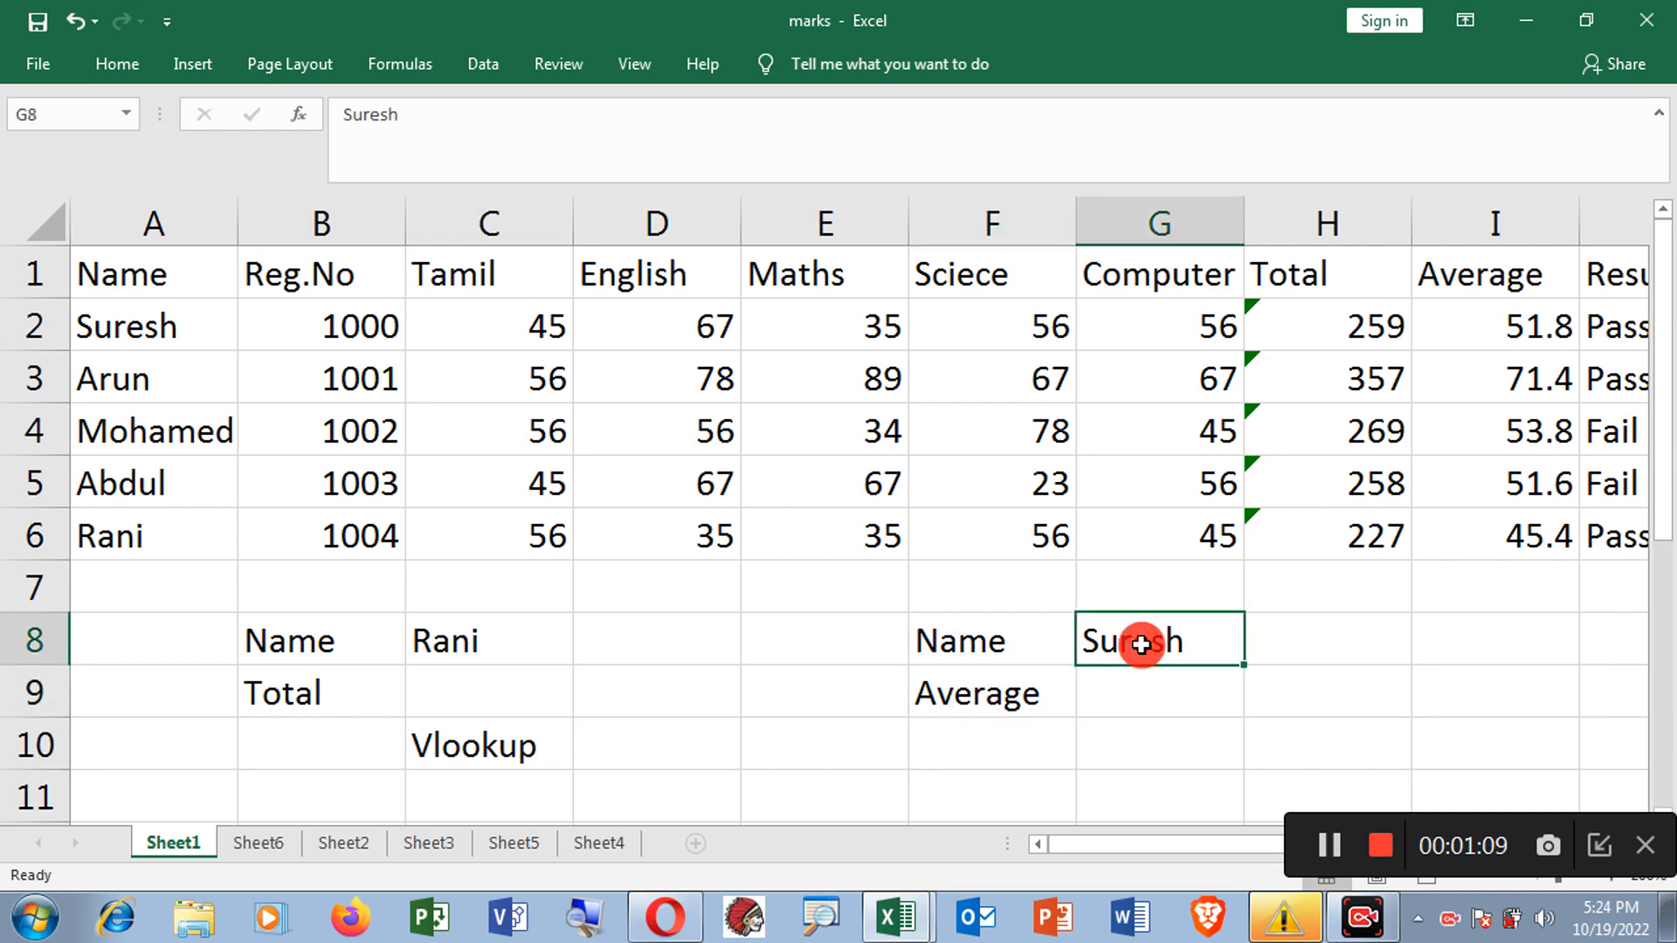
click(1129, 692)
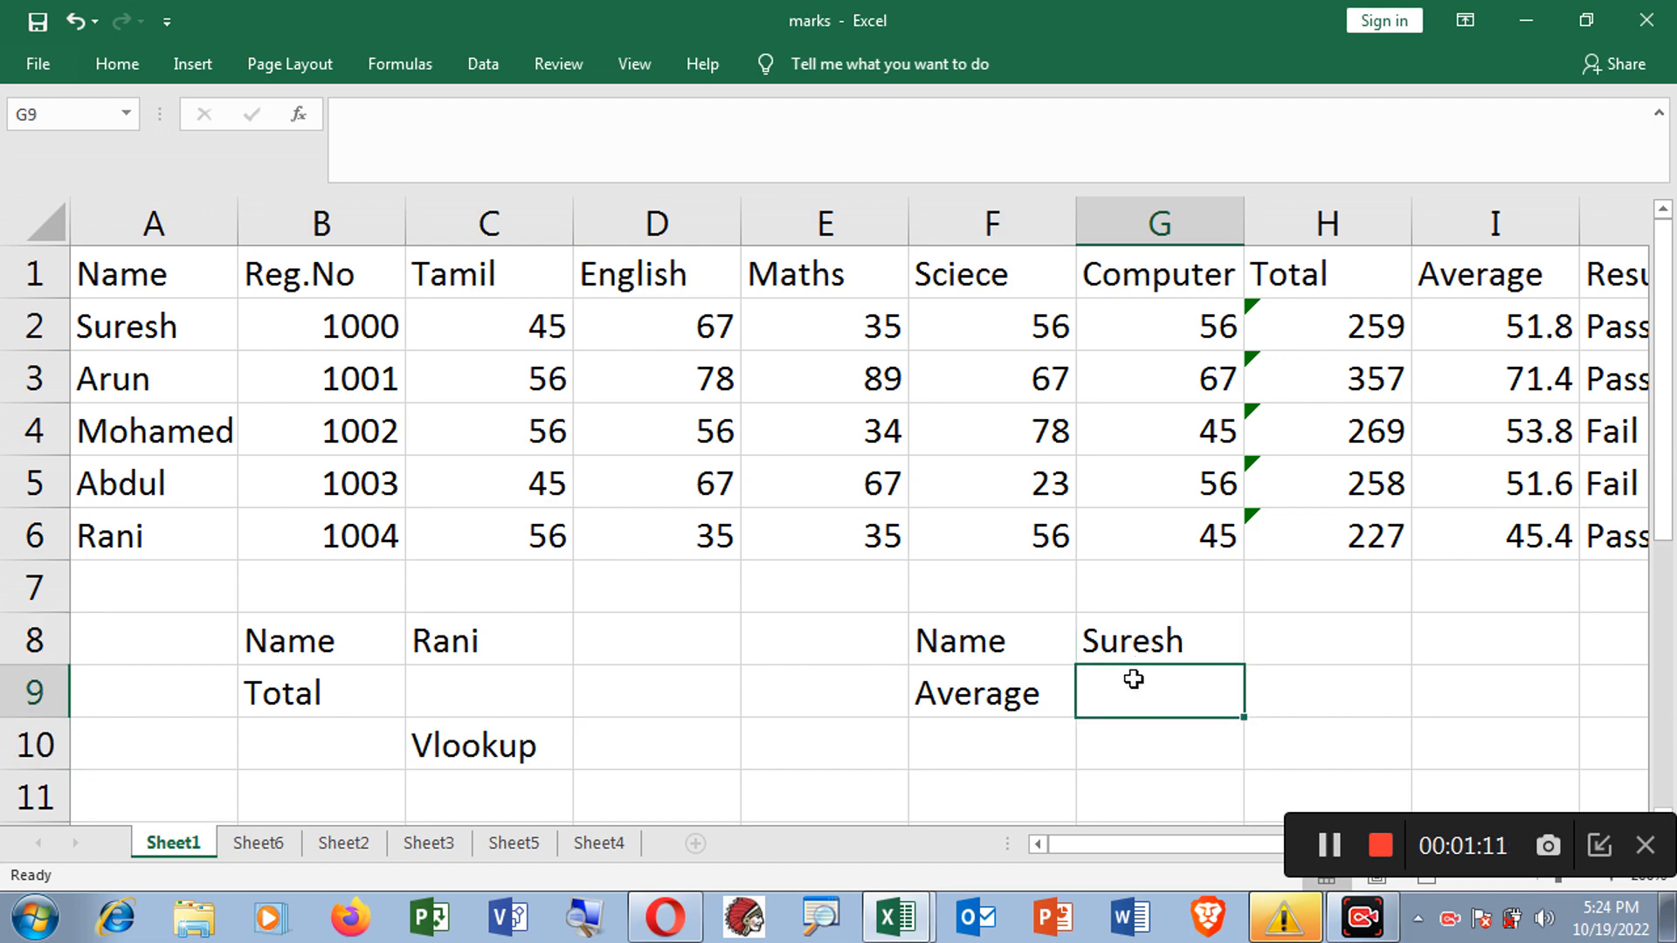
click(1142, 644)
click(1148, 696)
Step: Begin a VLOOKUP formula in cell C9 with C8 as the lookup value
click(444, 690)
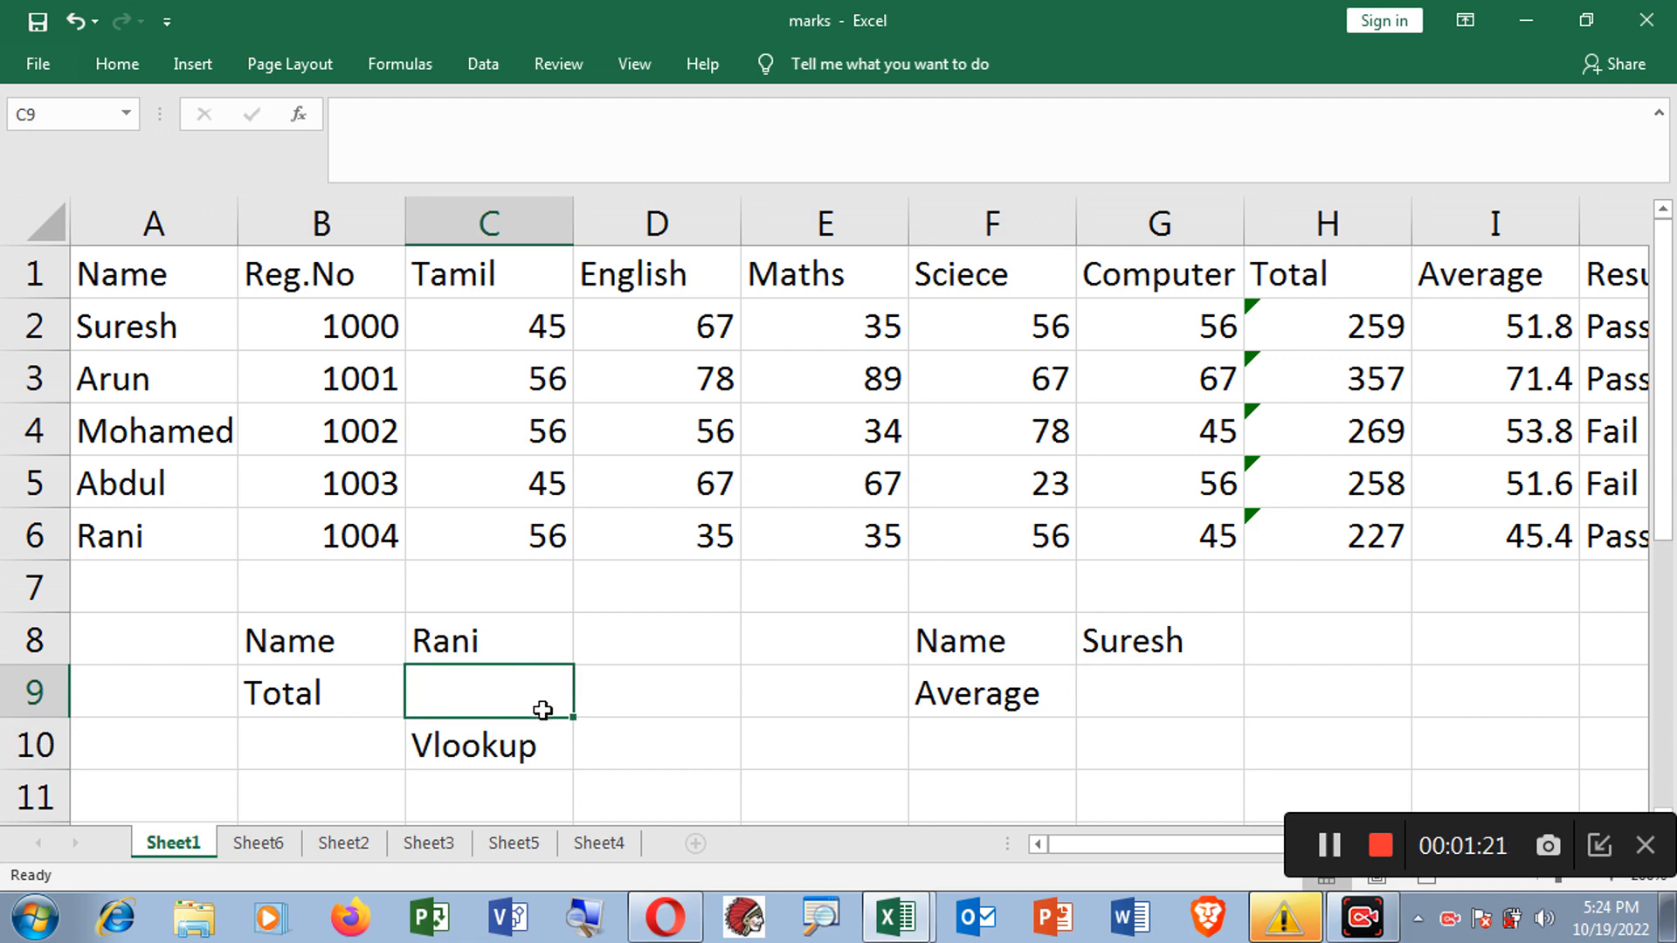
text(=)
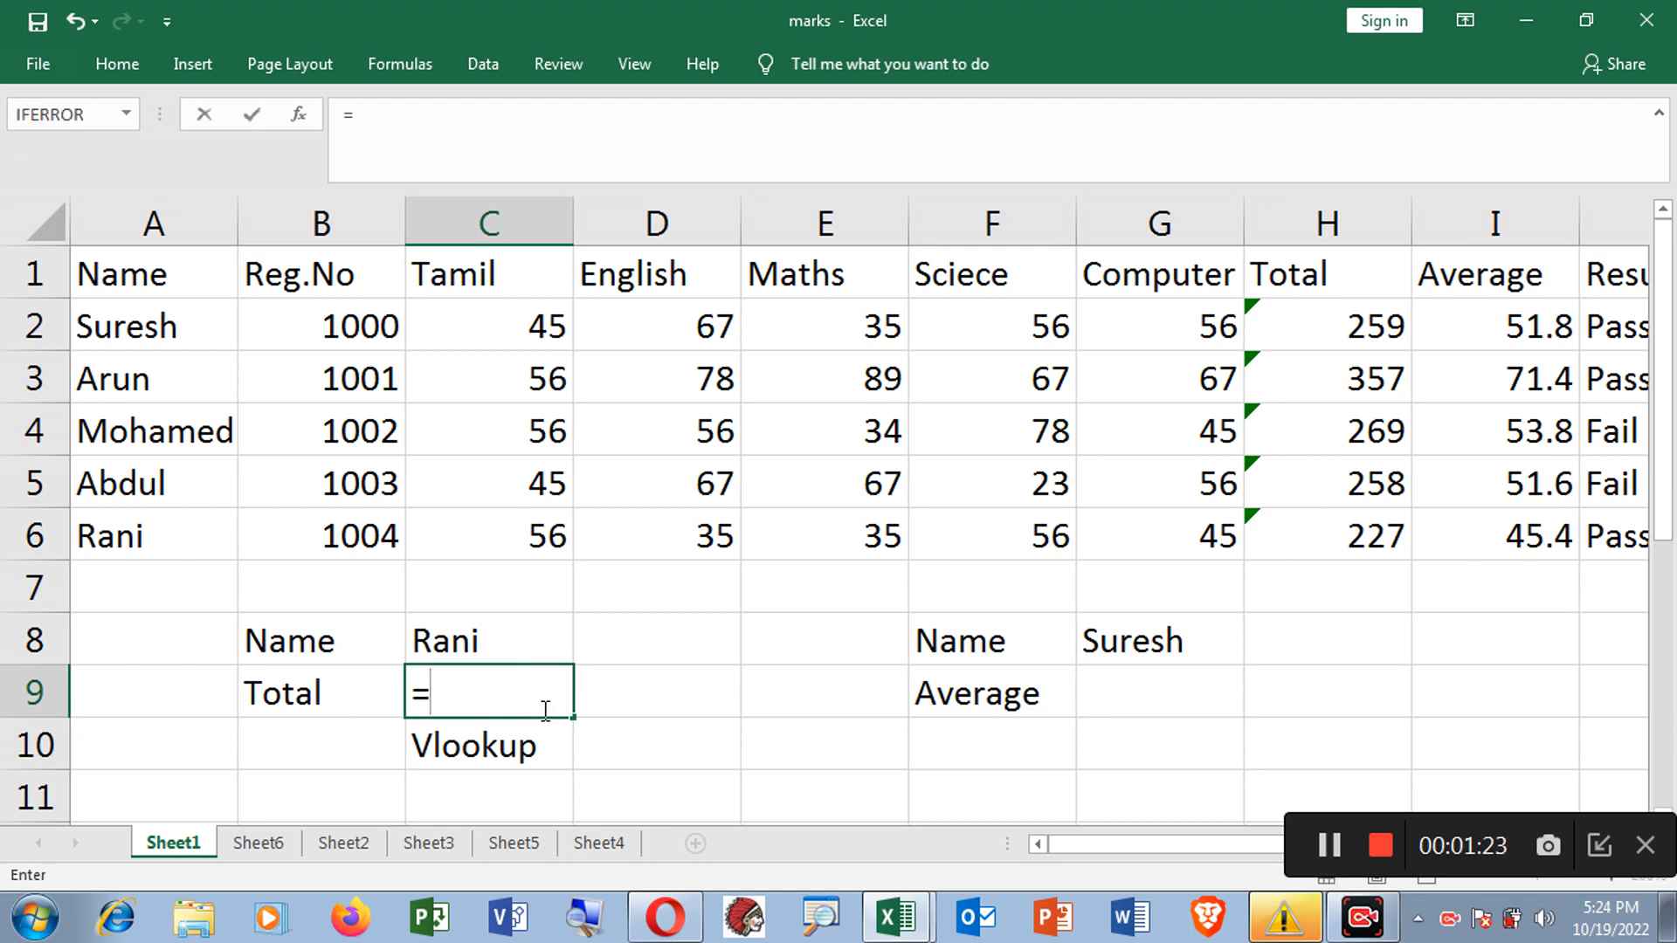
text(vloo)
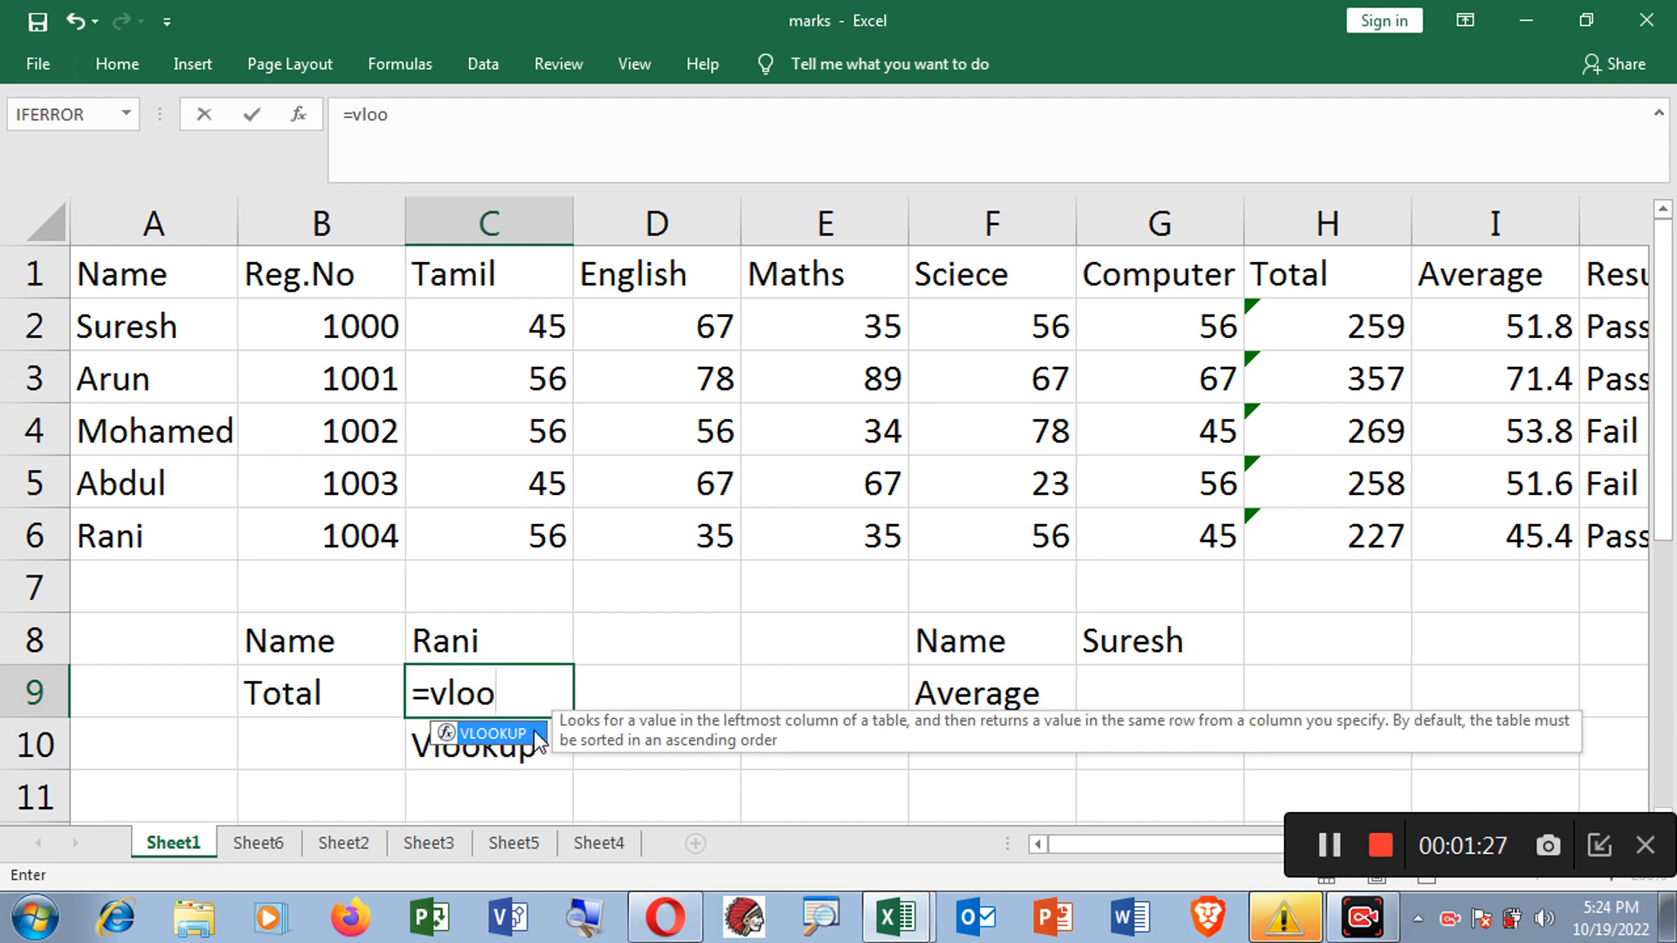
double_click(533, 730)
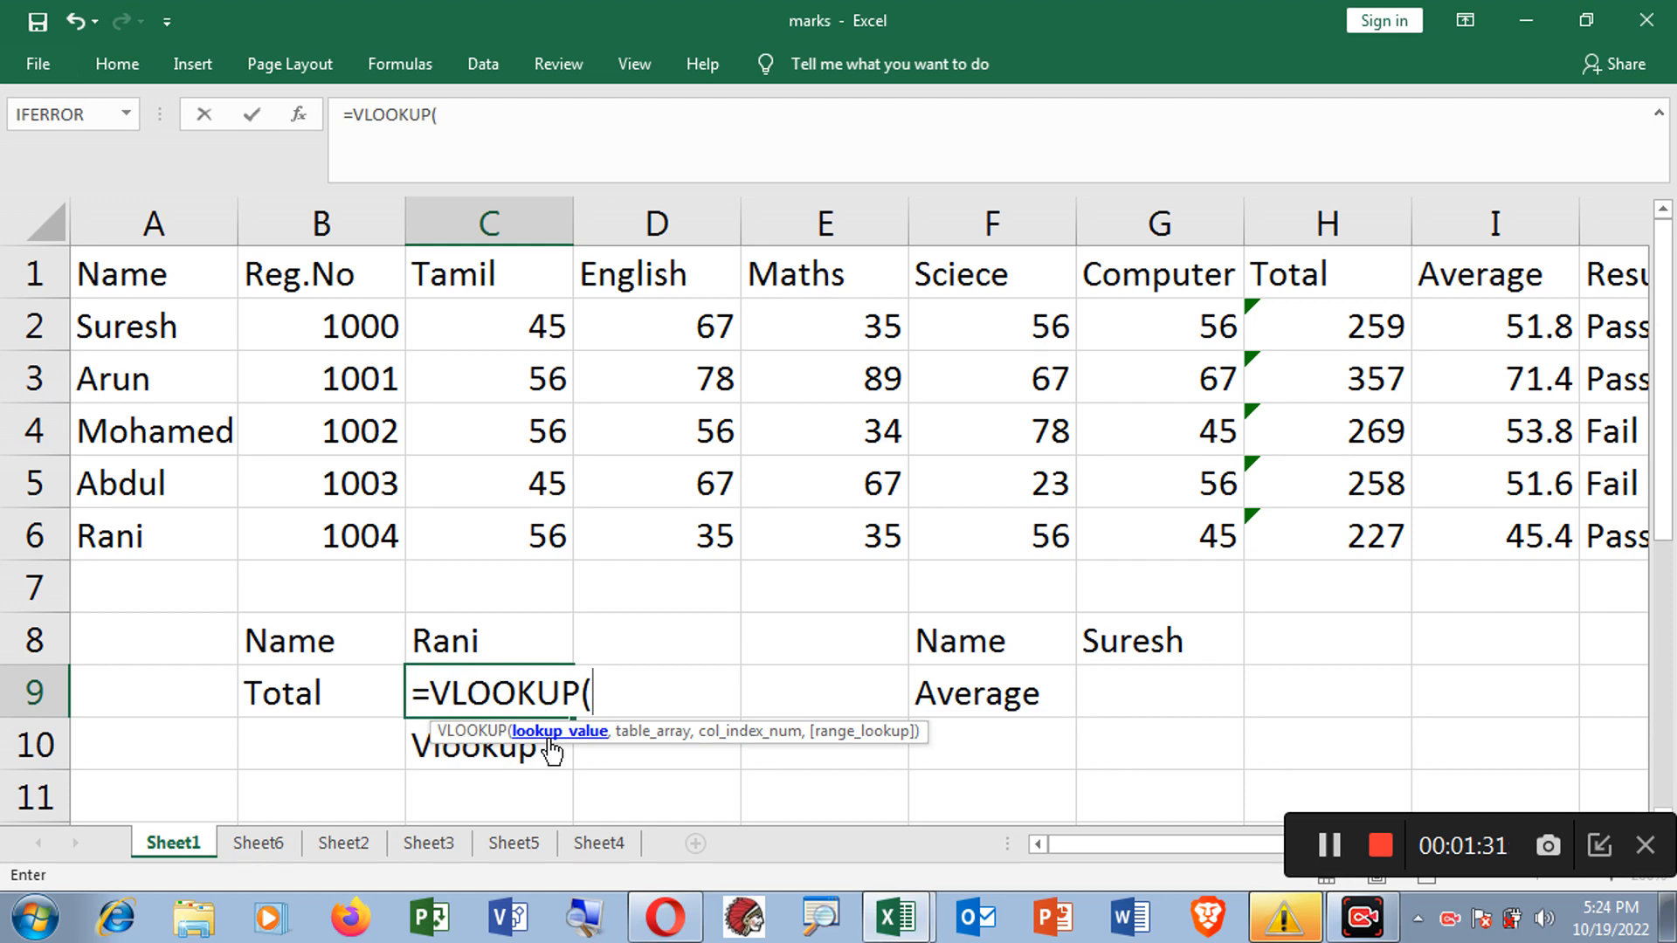
click(469, 648)
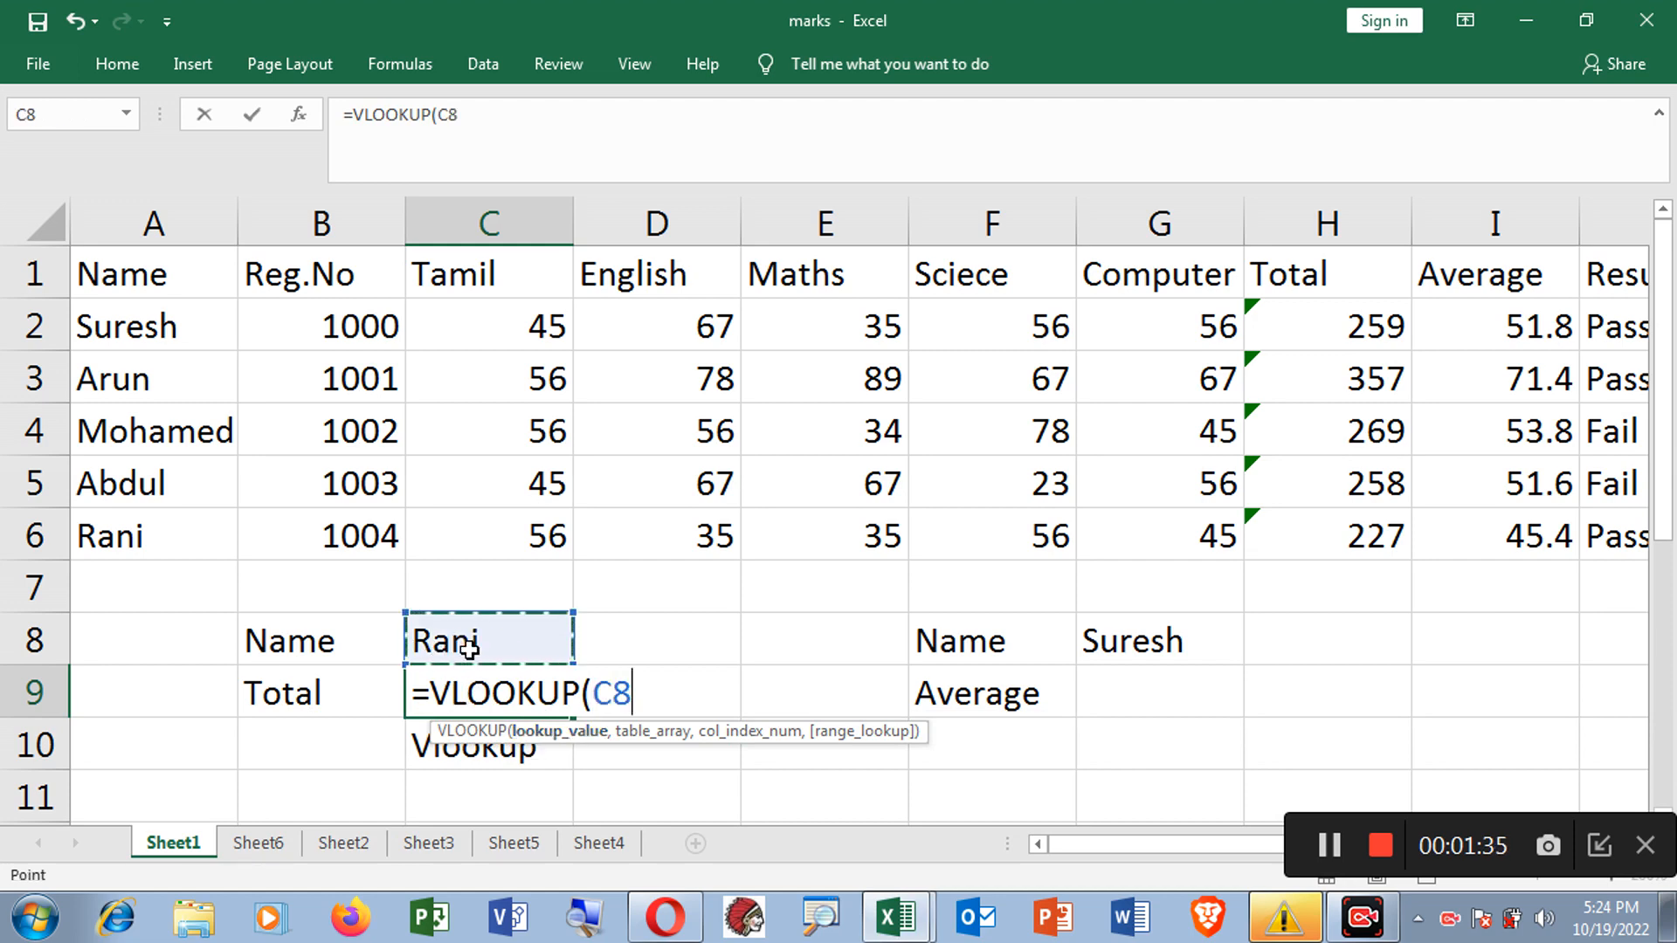
text(,)
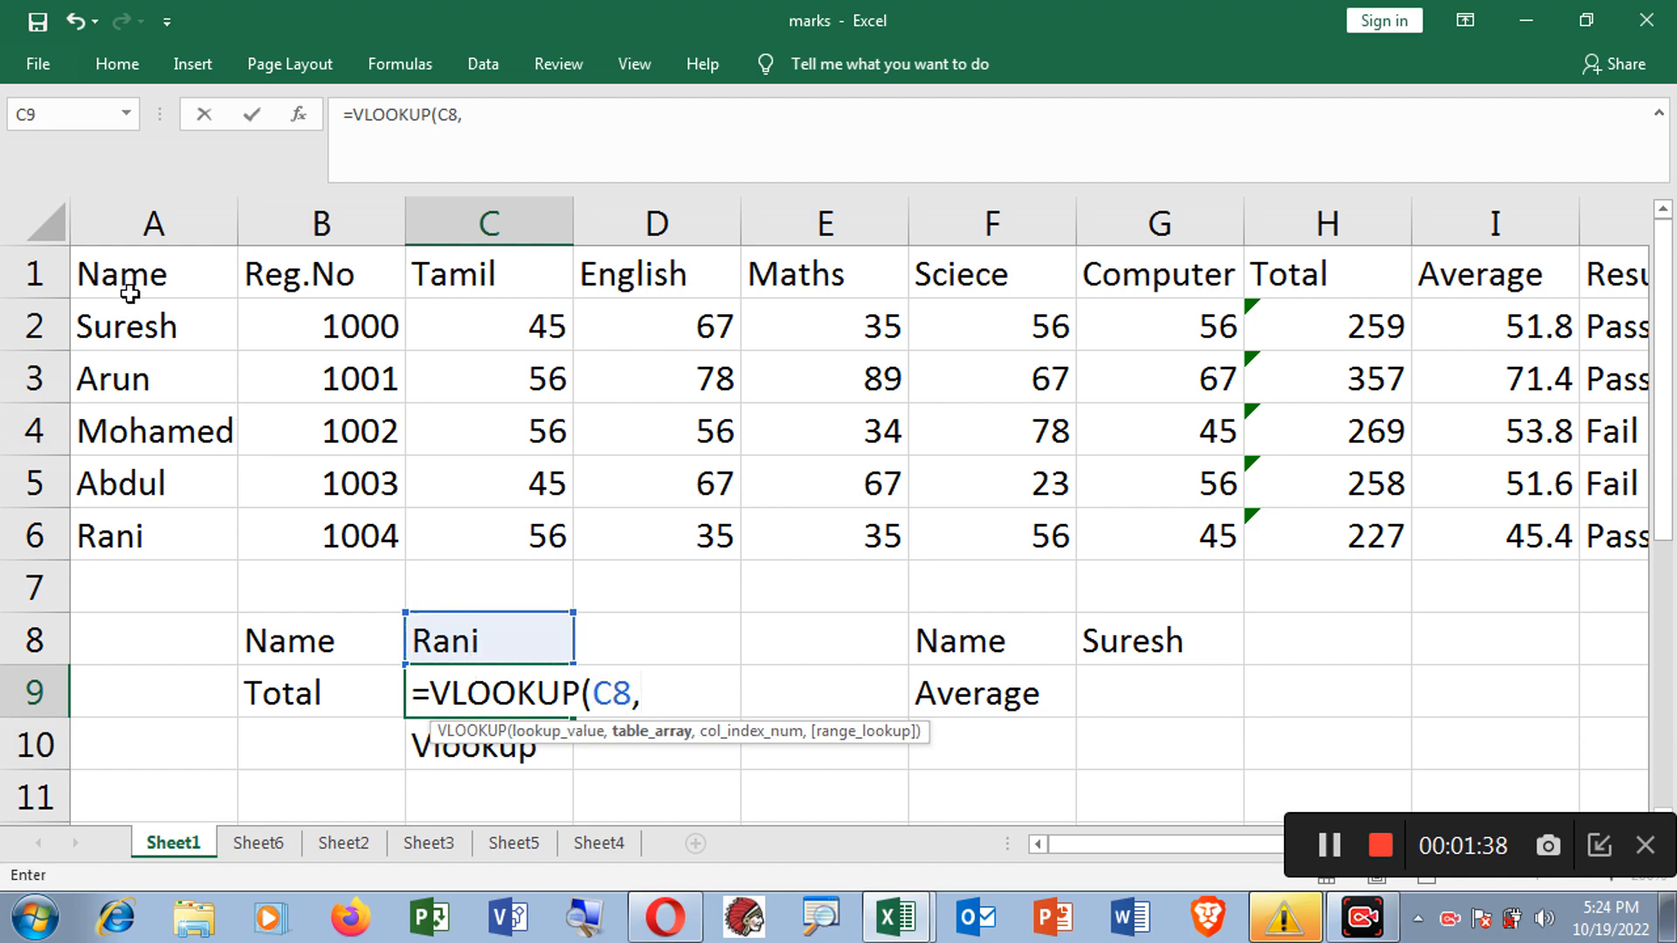
Step: Complete the C9 VLOOKUP formula with table array A1:H6, column index 8 and an exact match (FALSE)
drag(123, 279, 1275, 544)
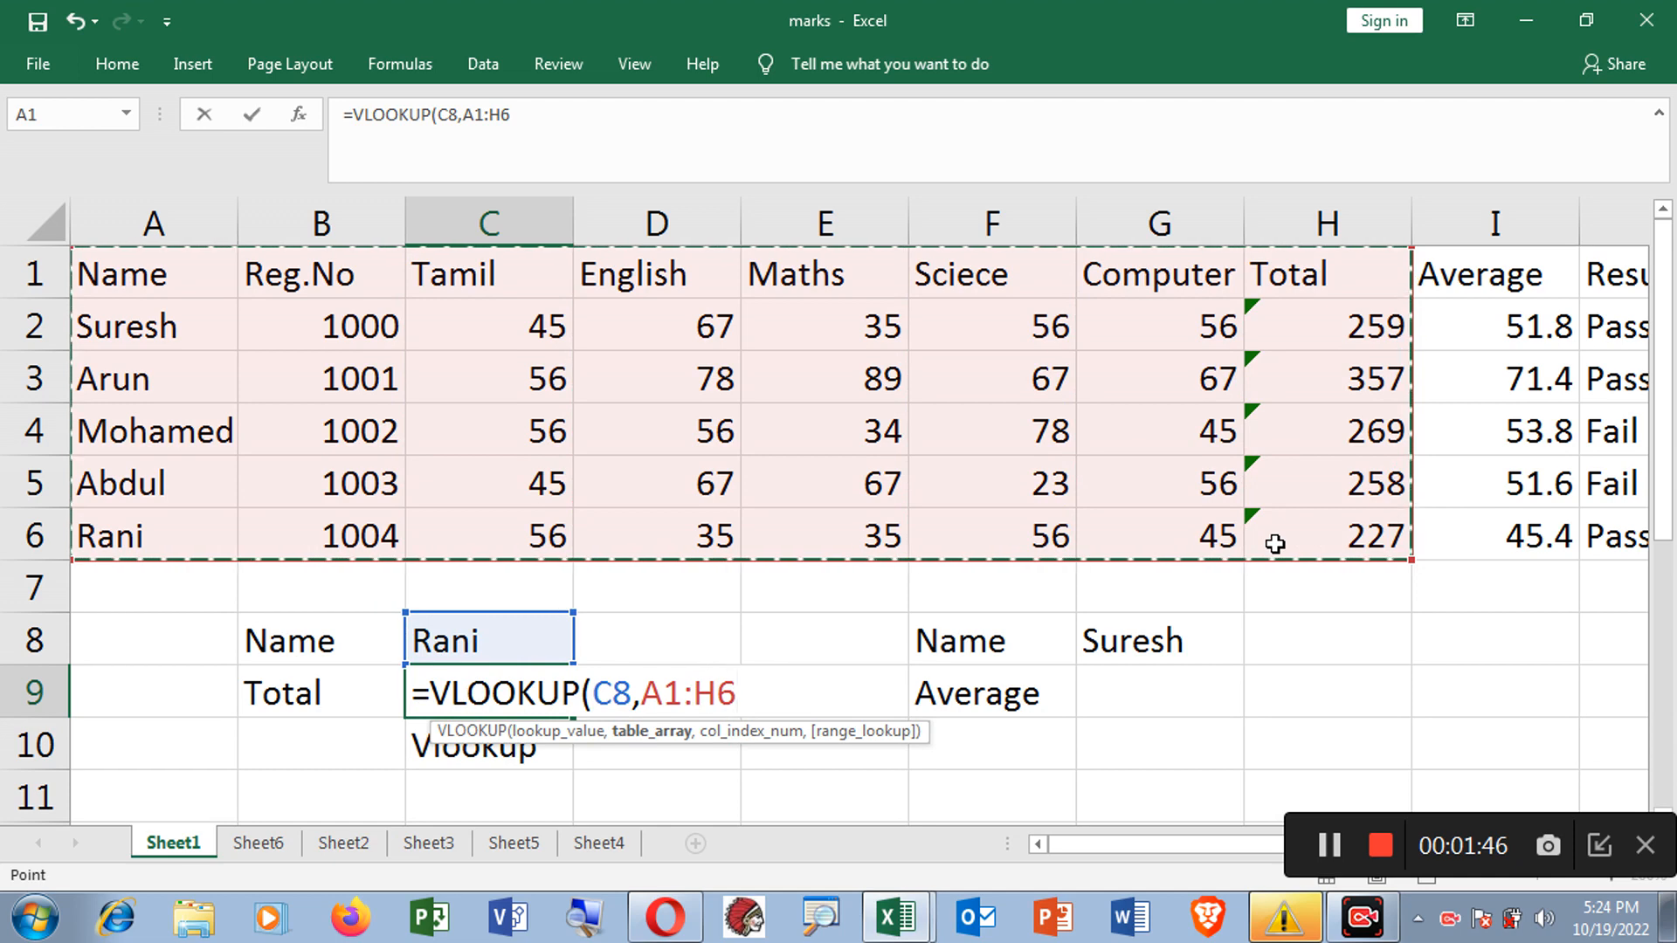
text(,)
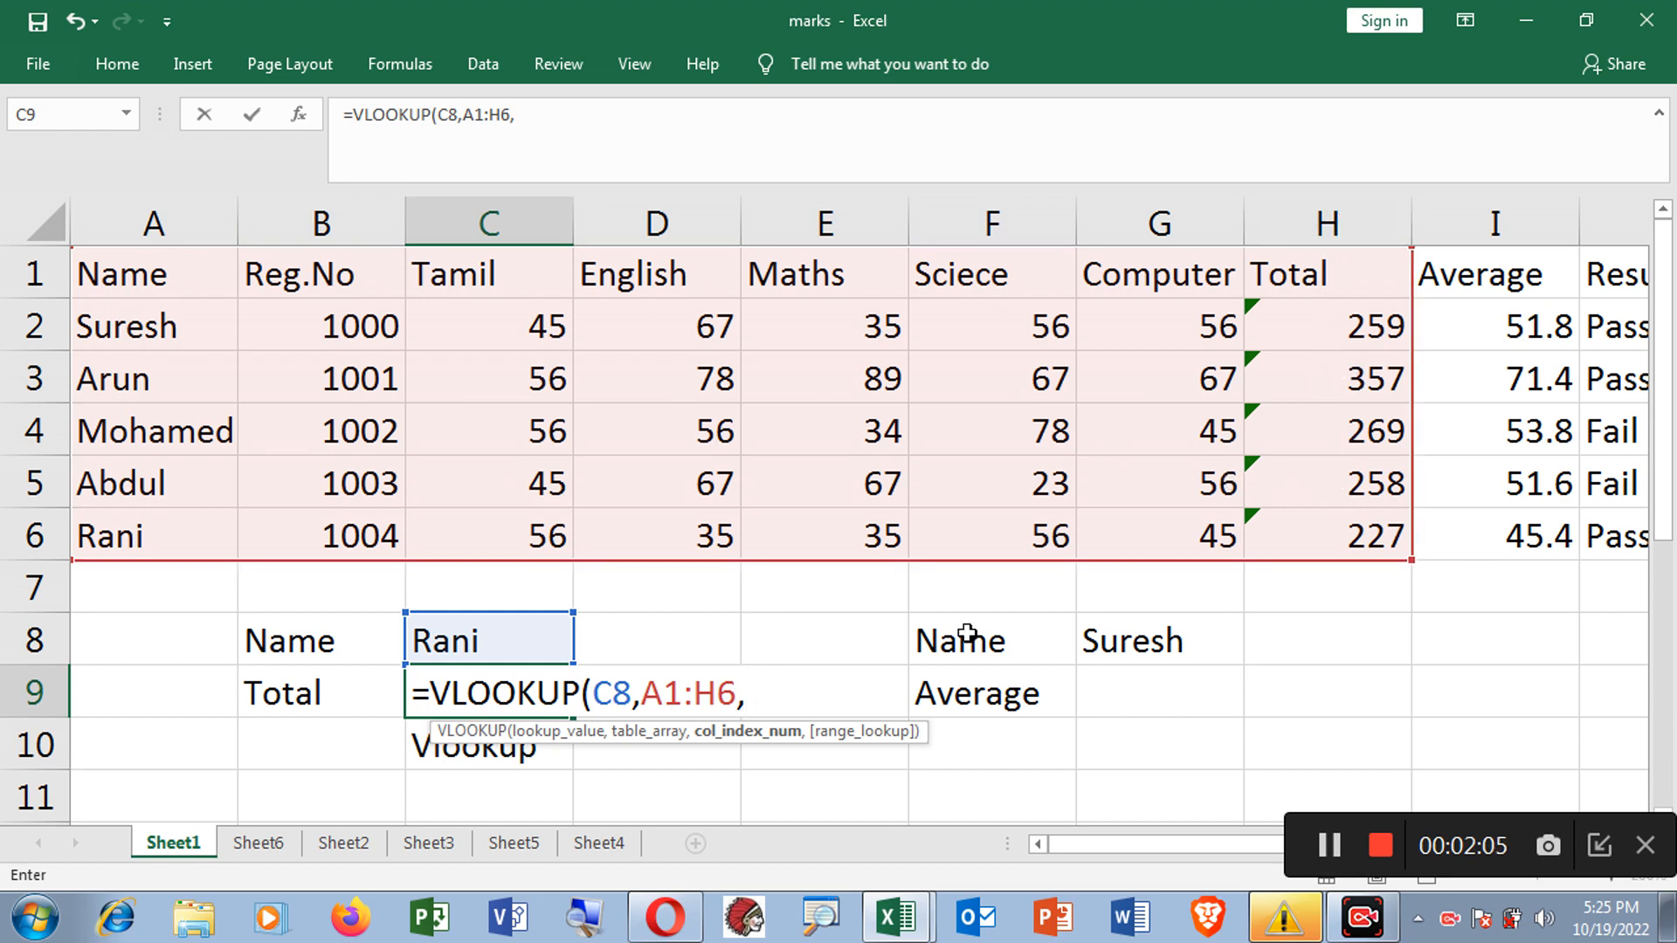
text(8,)
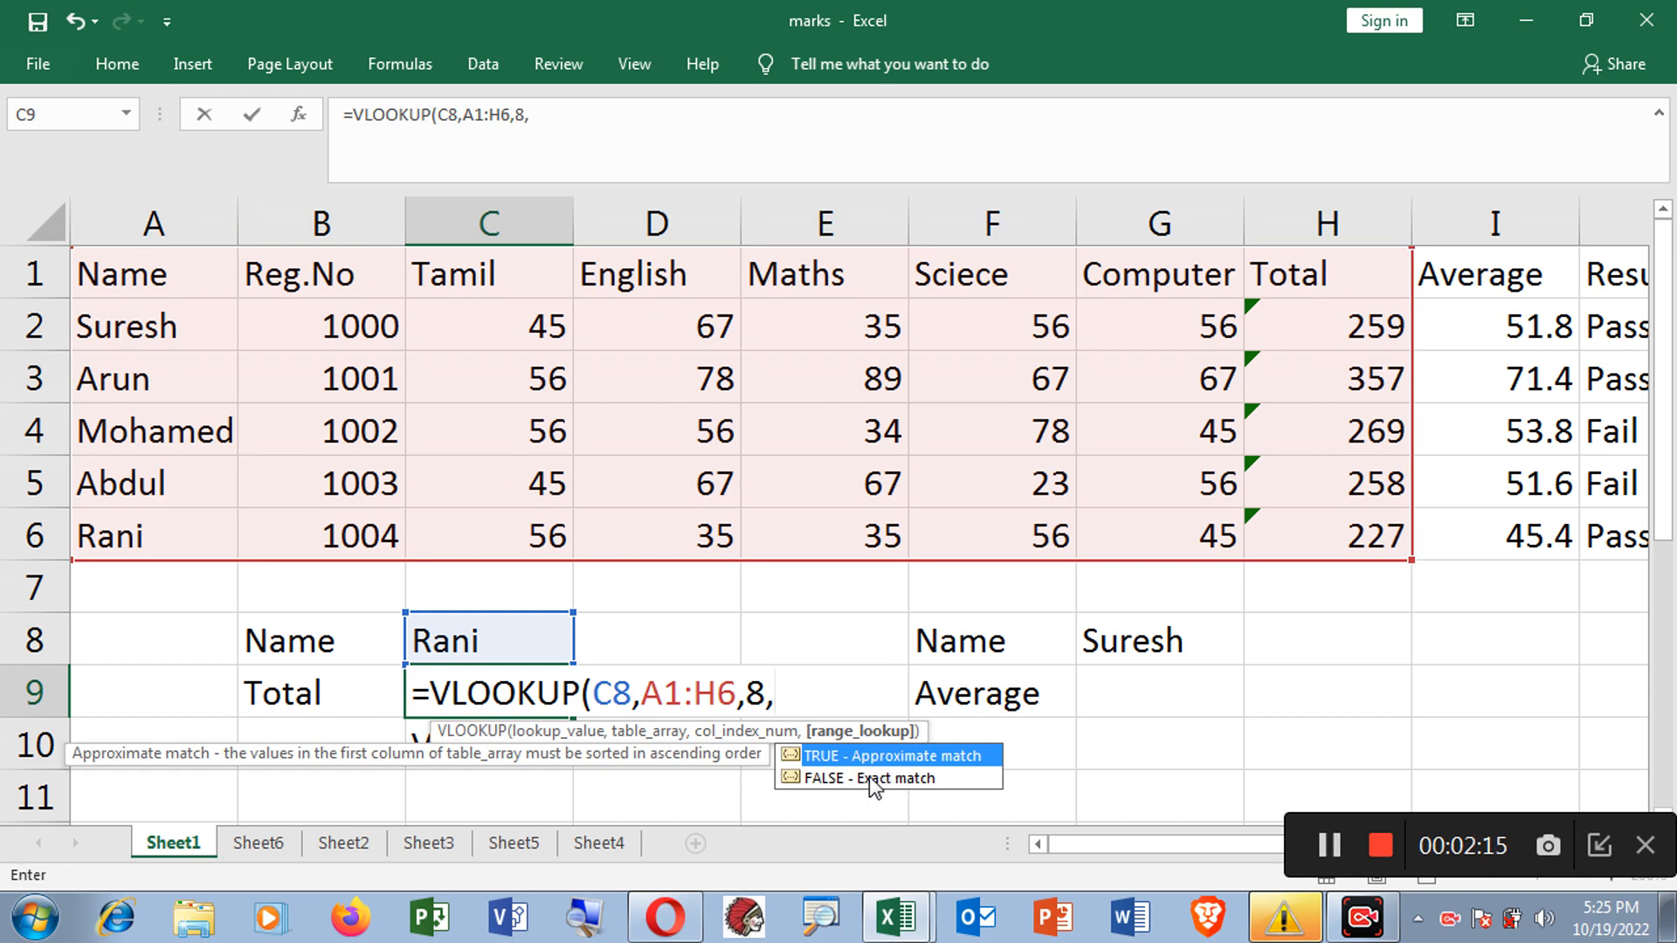
click(840, 779)
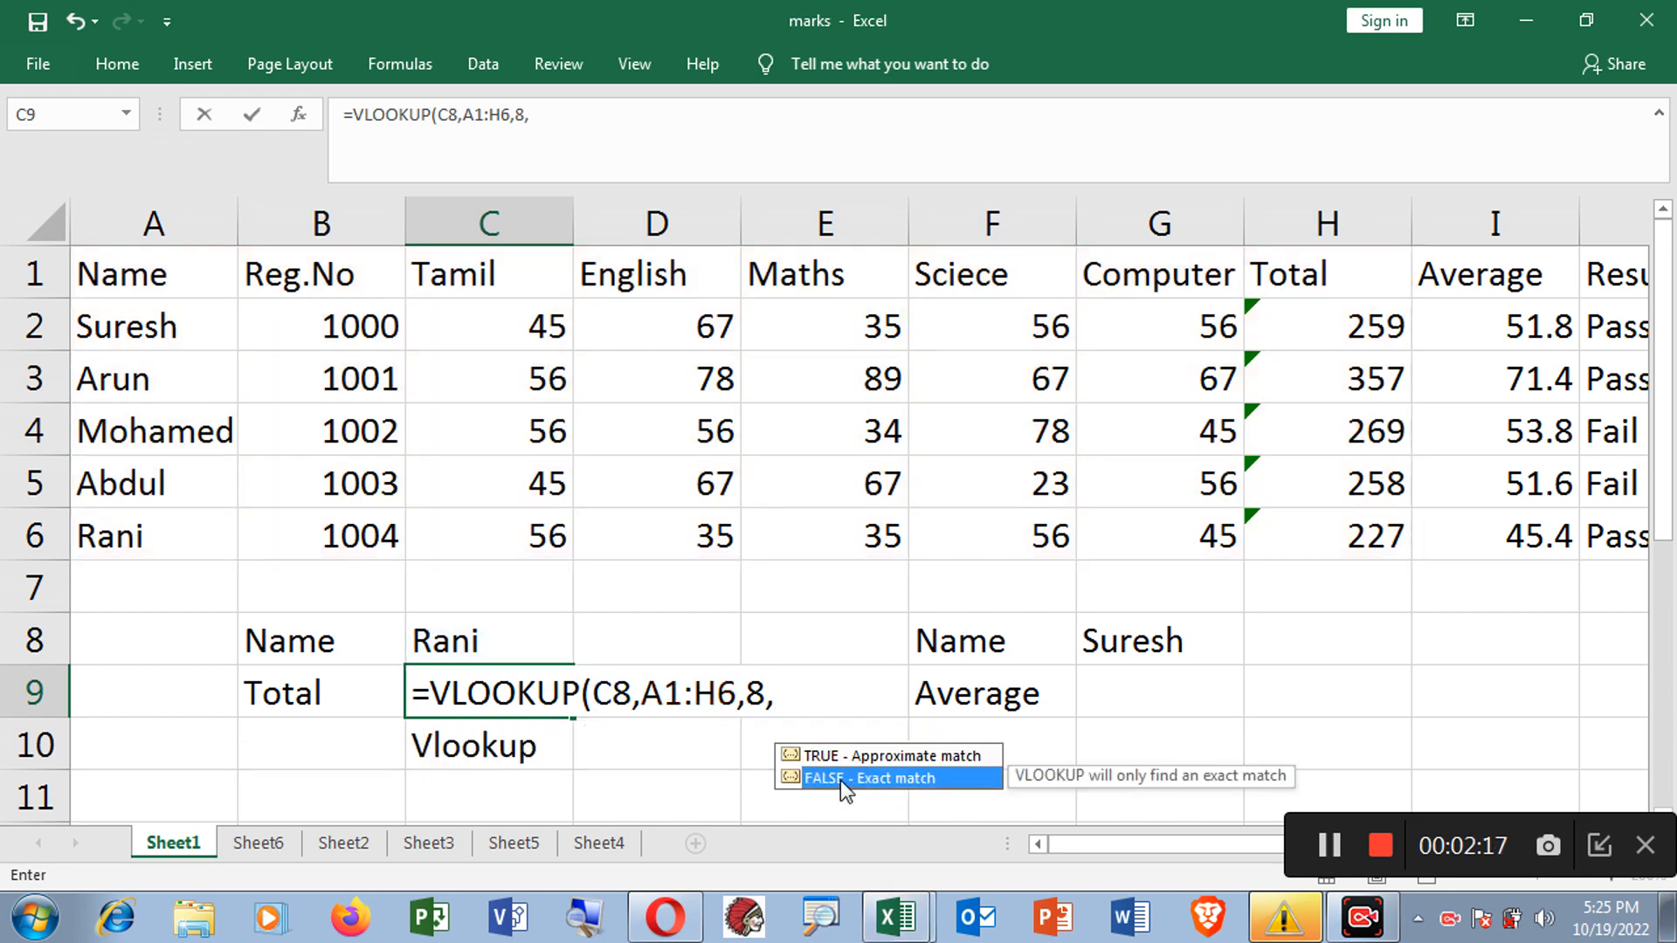
double_click(840, 779)
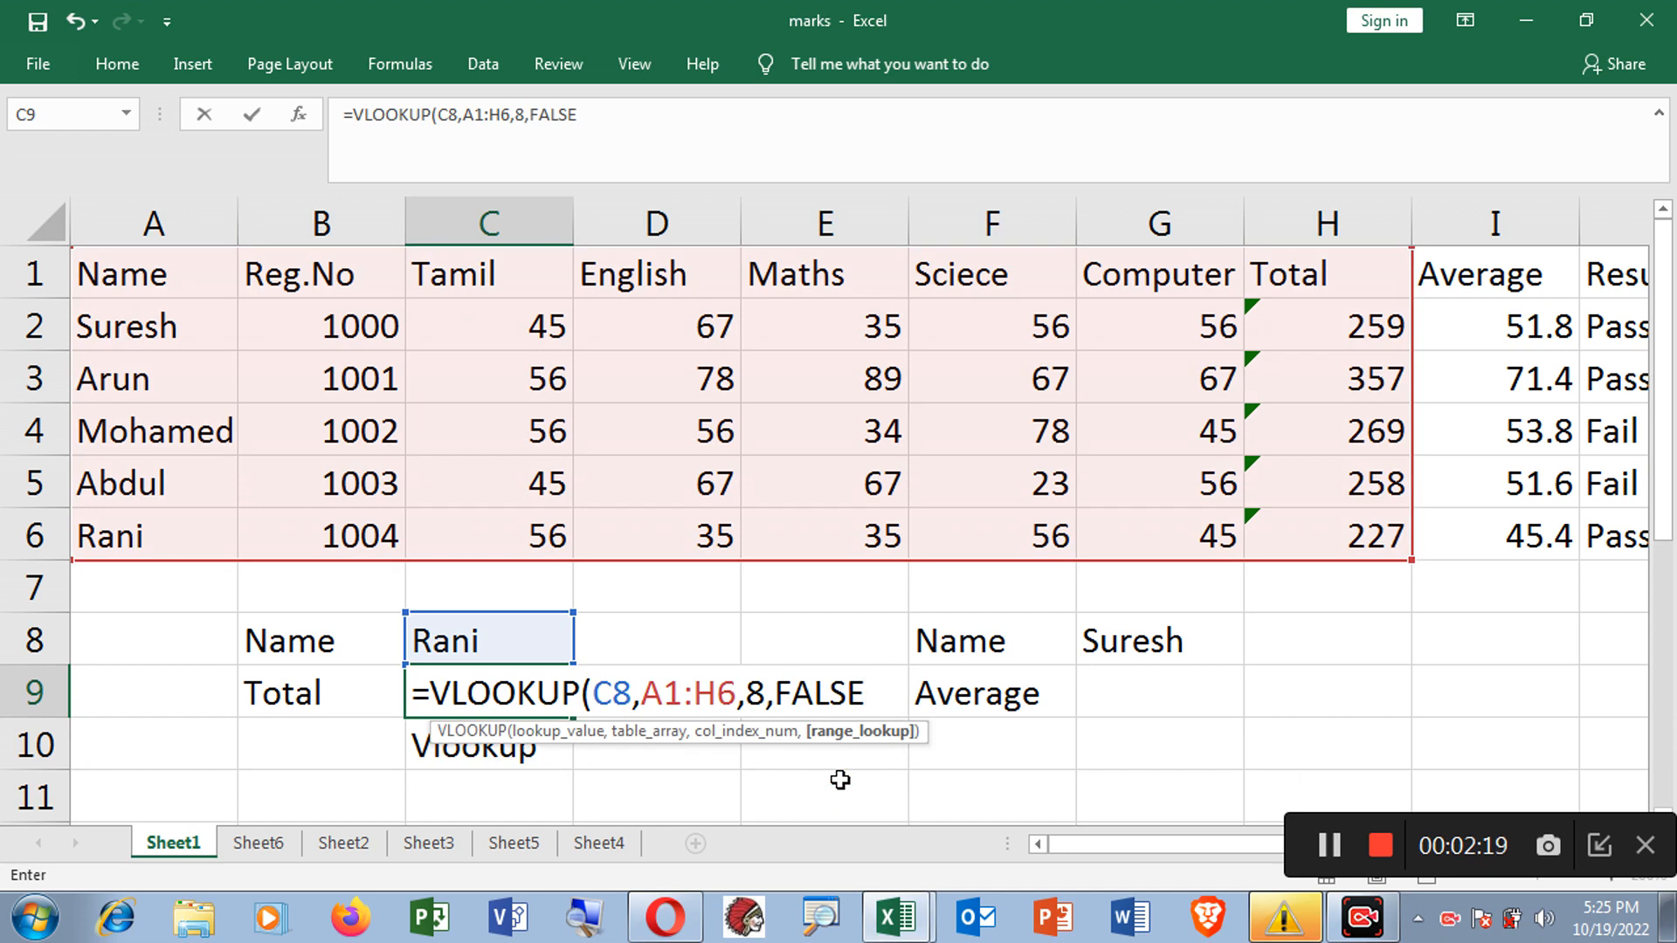
text())
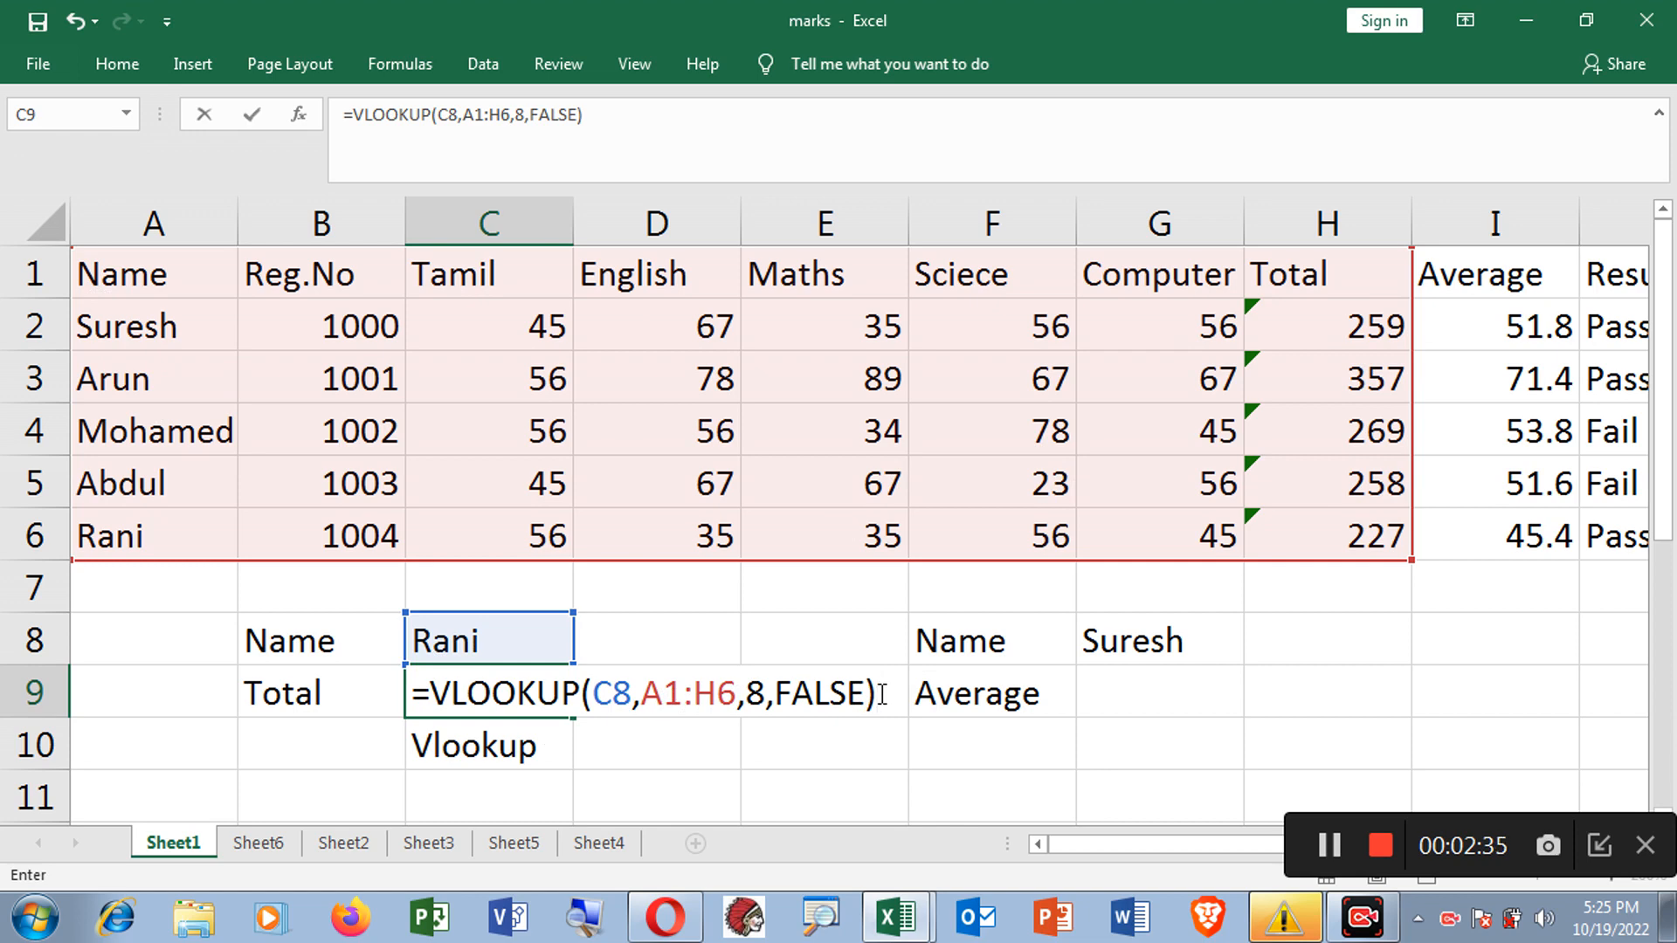
key(Return)
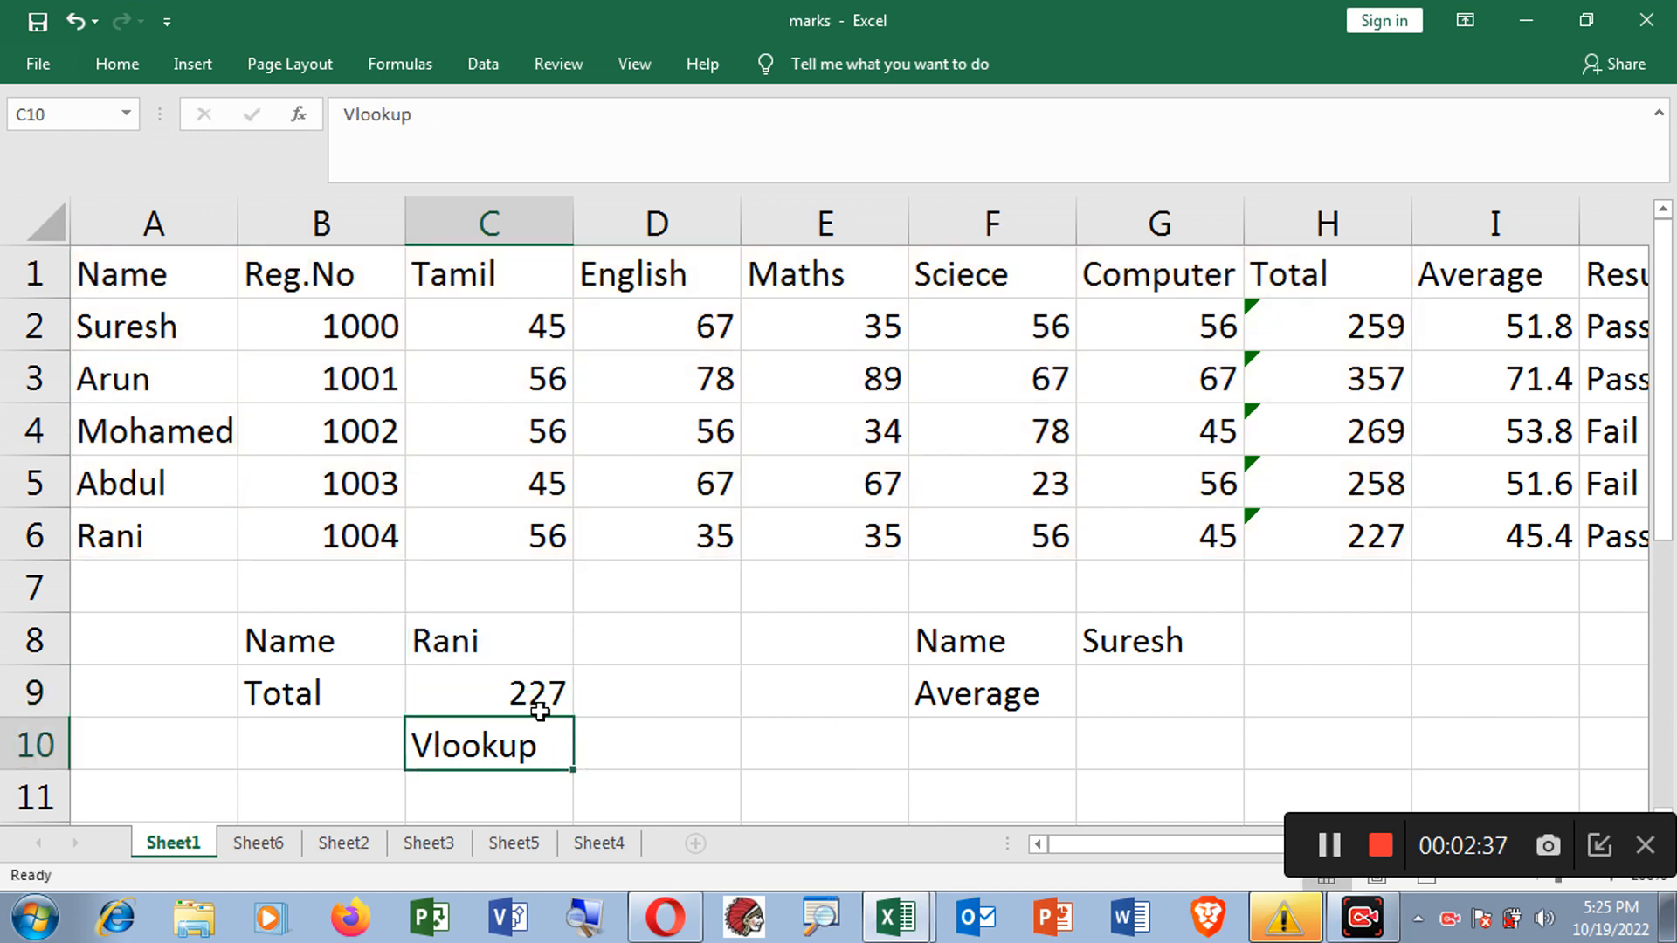
Step: Compare the C9 lookup with the student's total in H6, and replace the name in C8 with the one in A2
click(533, 699)
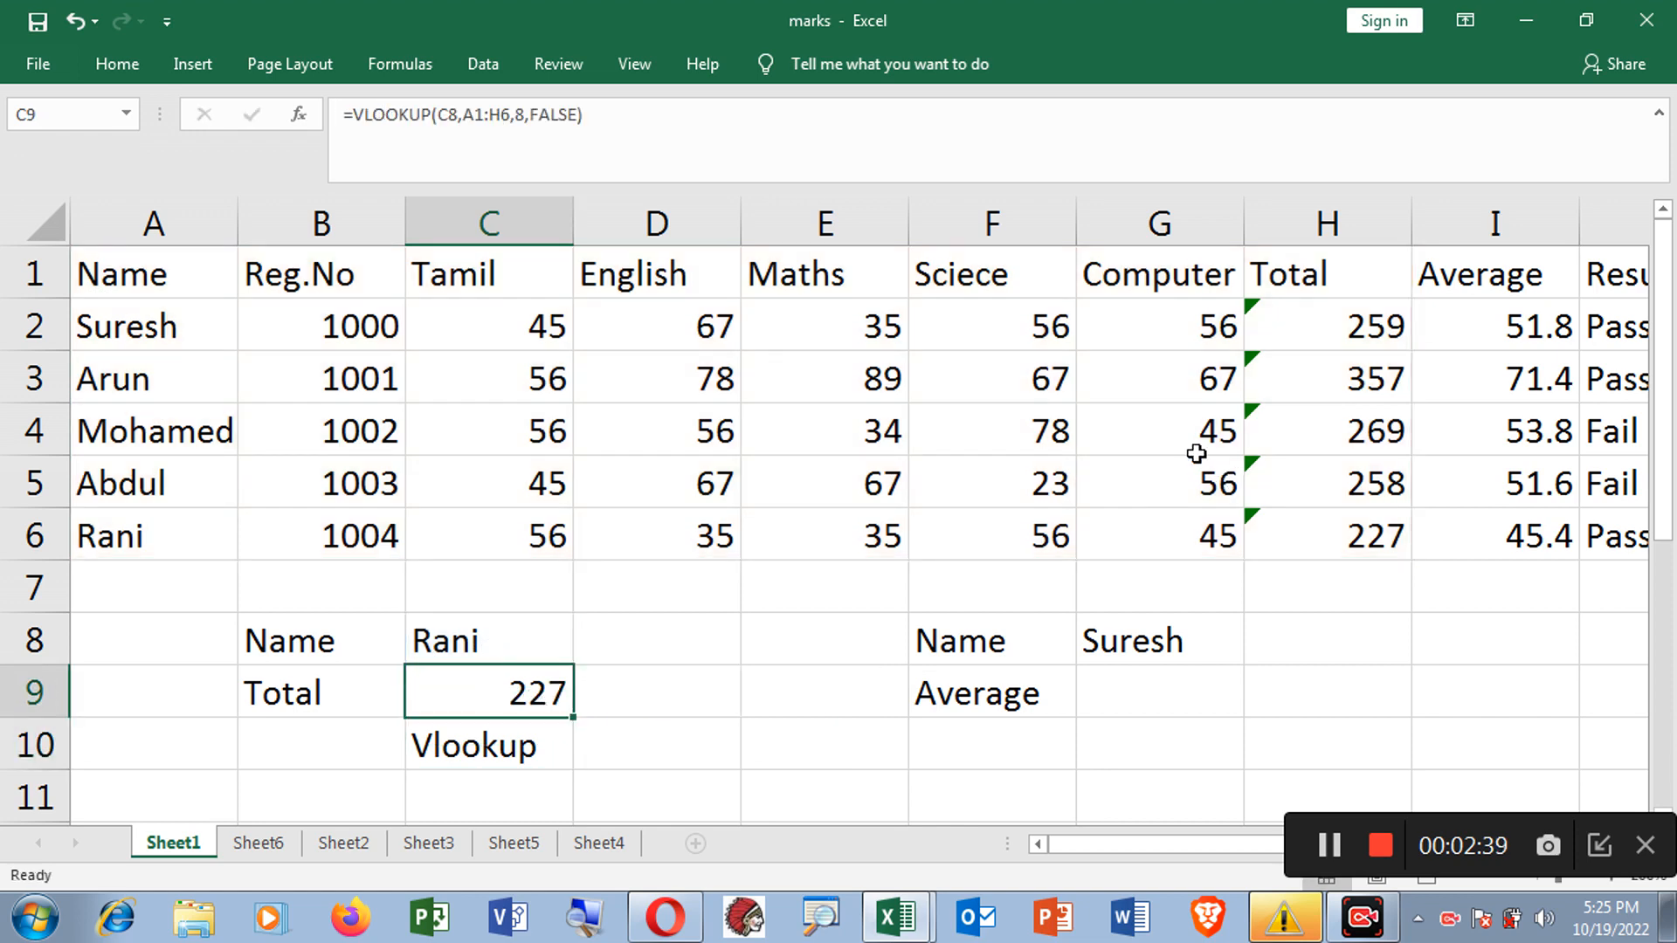
click(135, 541)
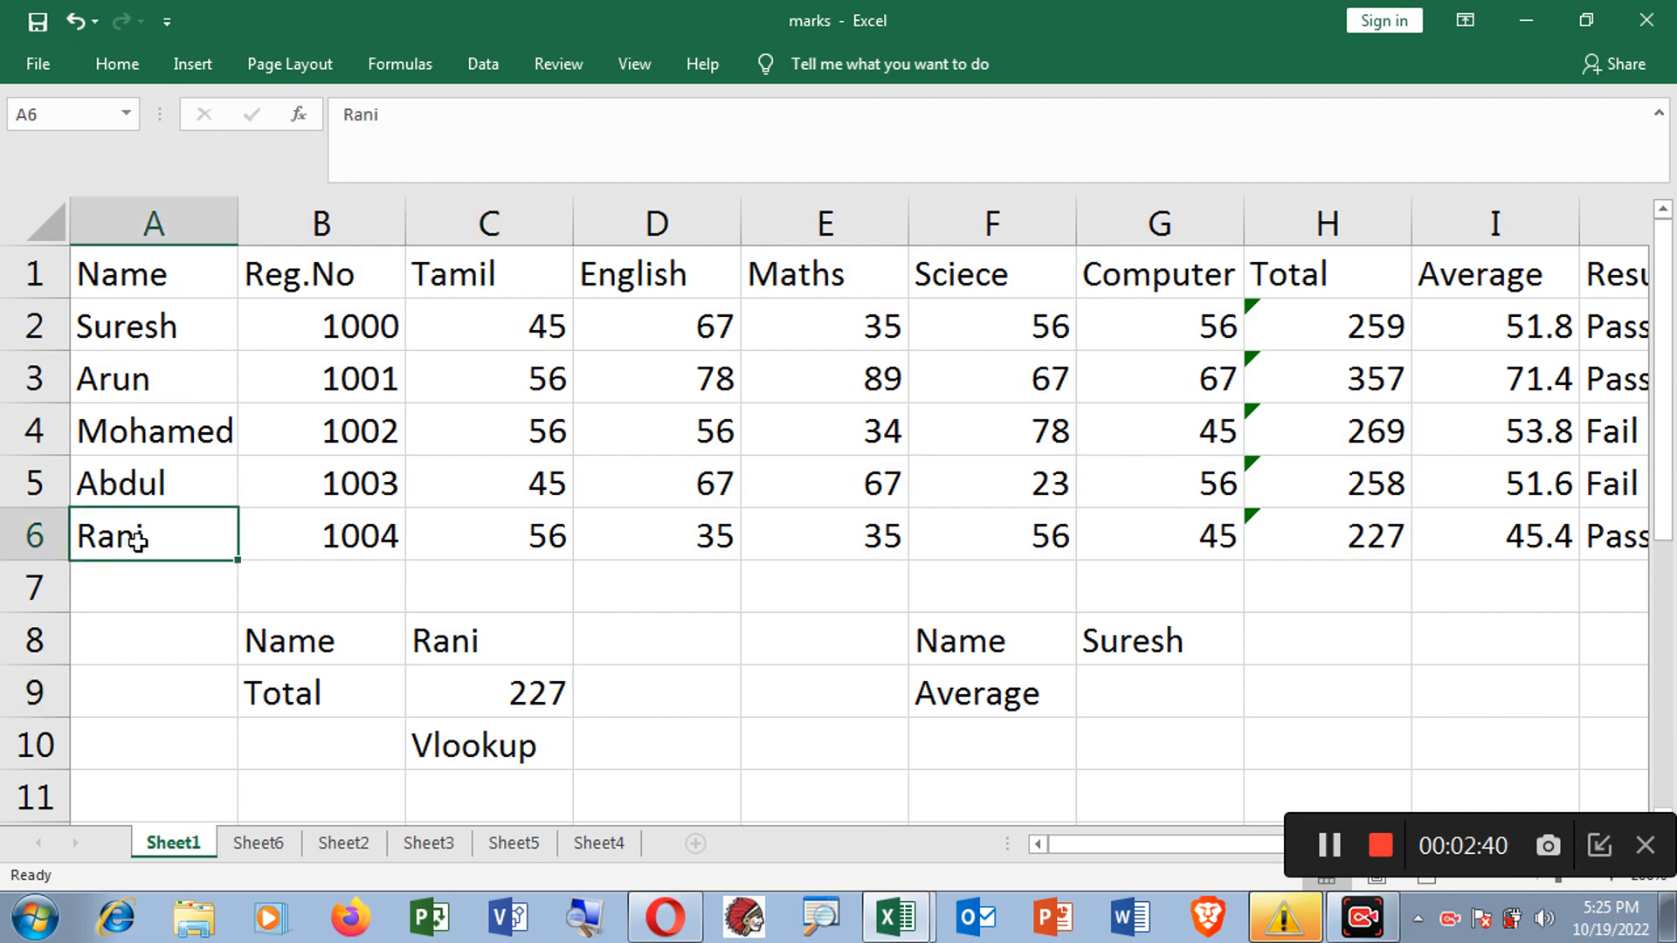
click(1379, 541)
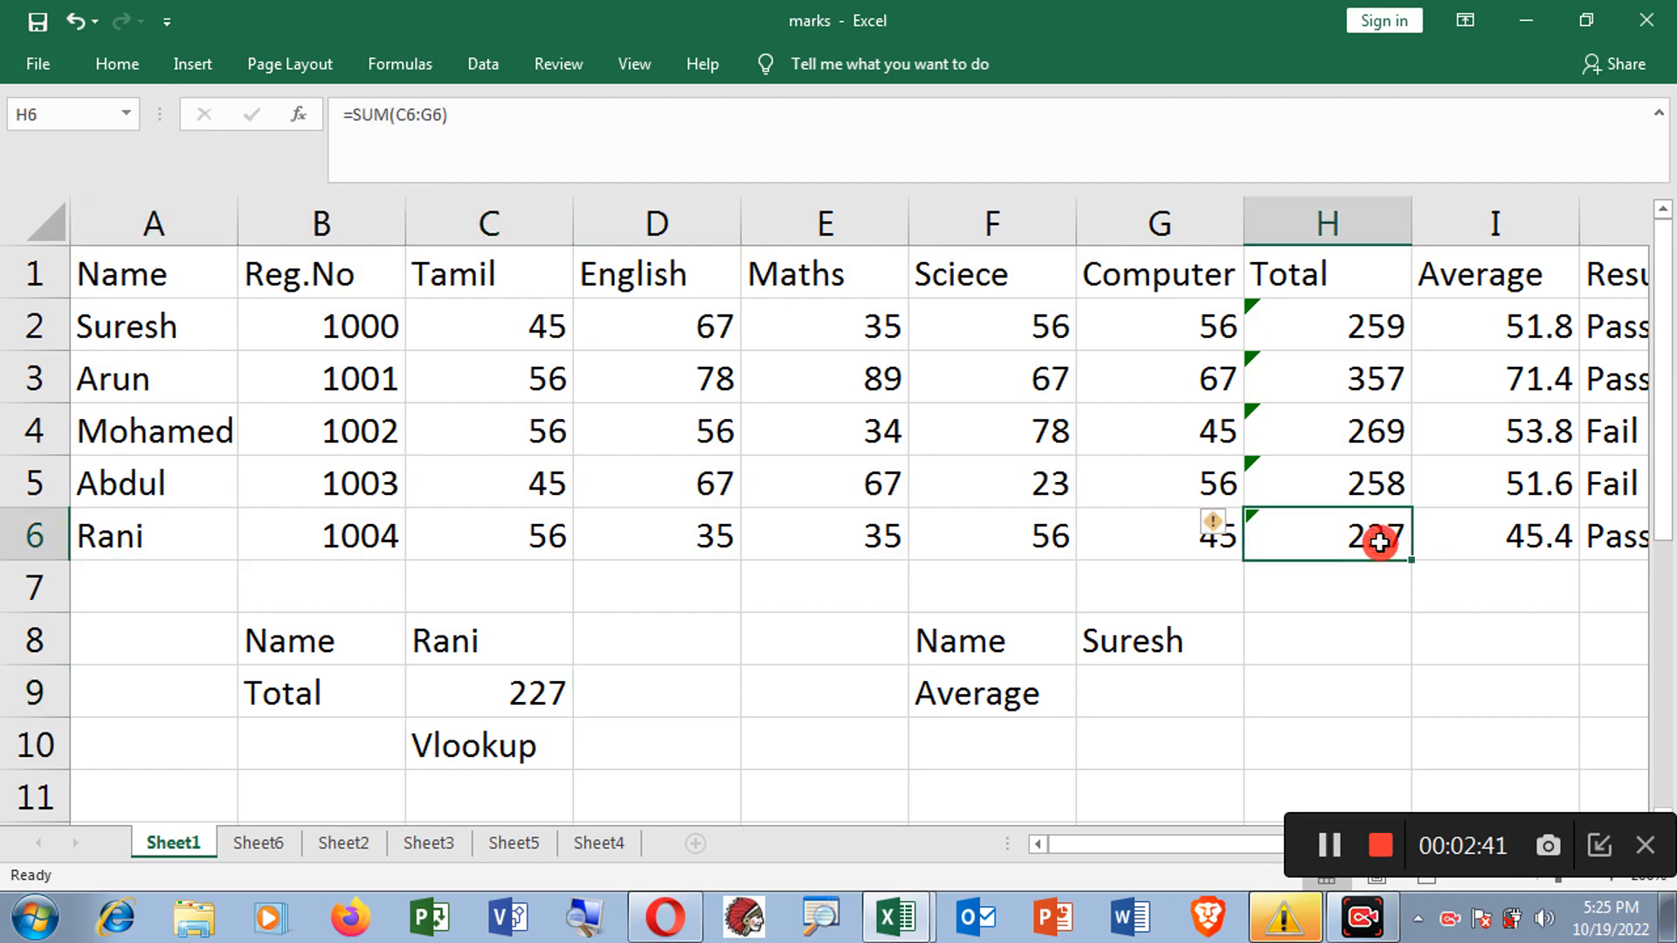
click(513, 693)
click(487, 646)
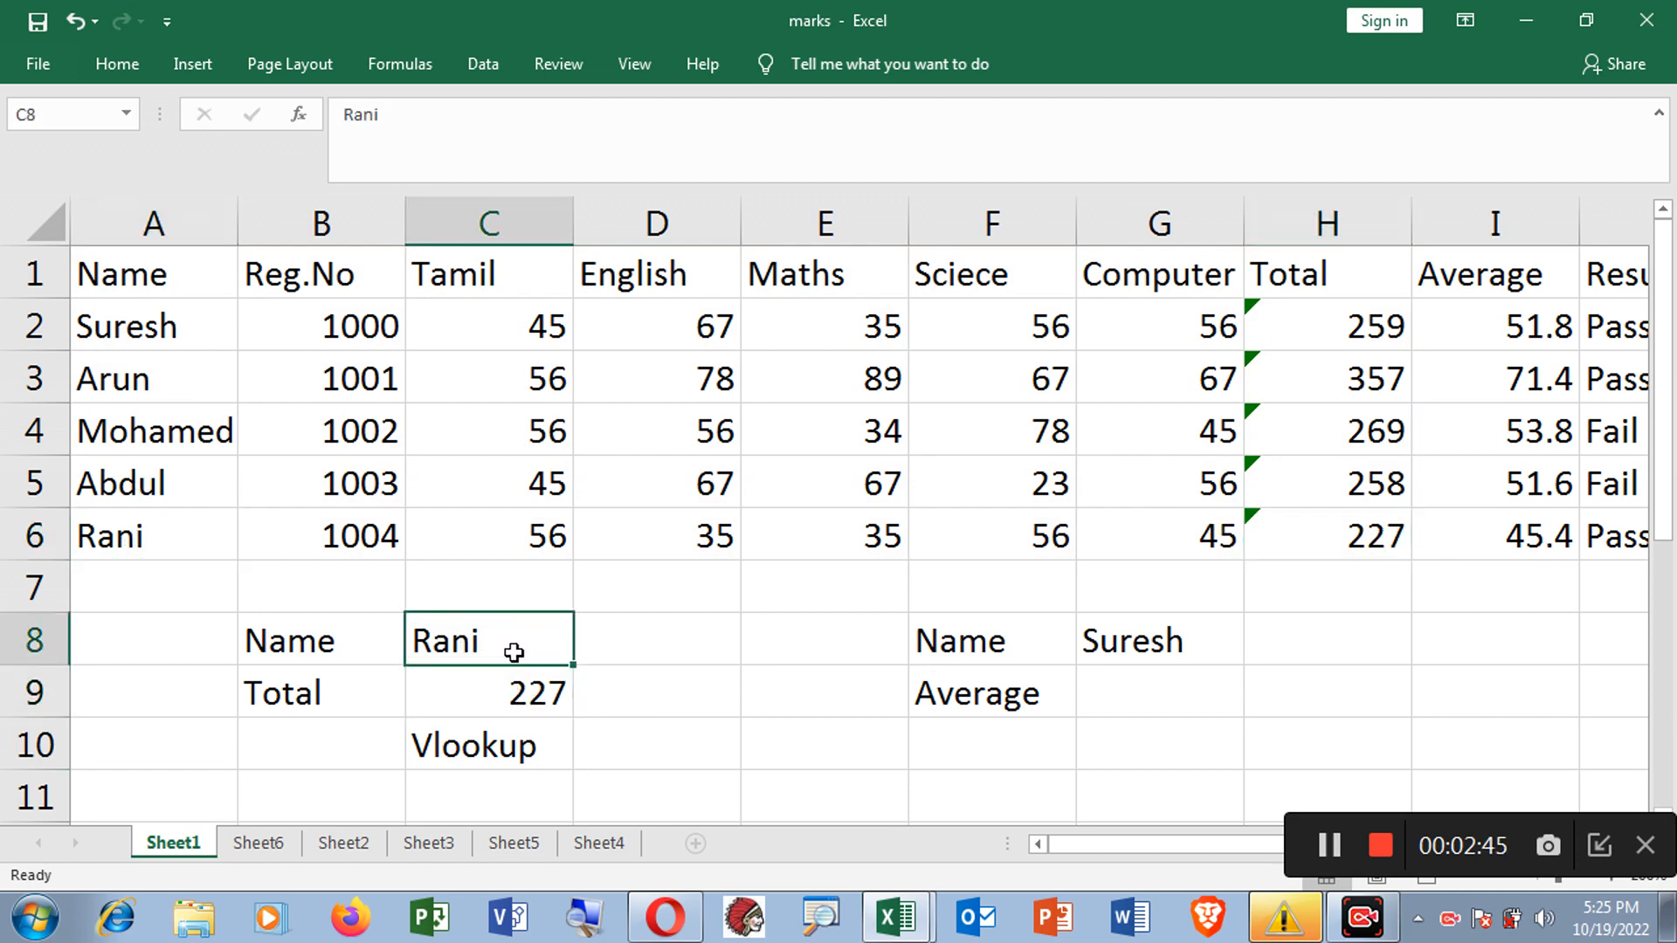
key(BackSpace)
text(Suresh)
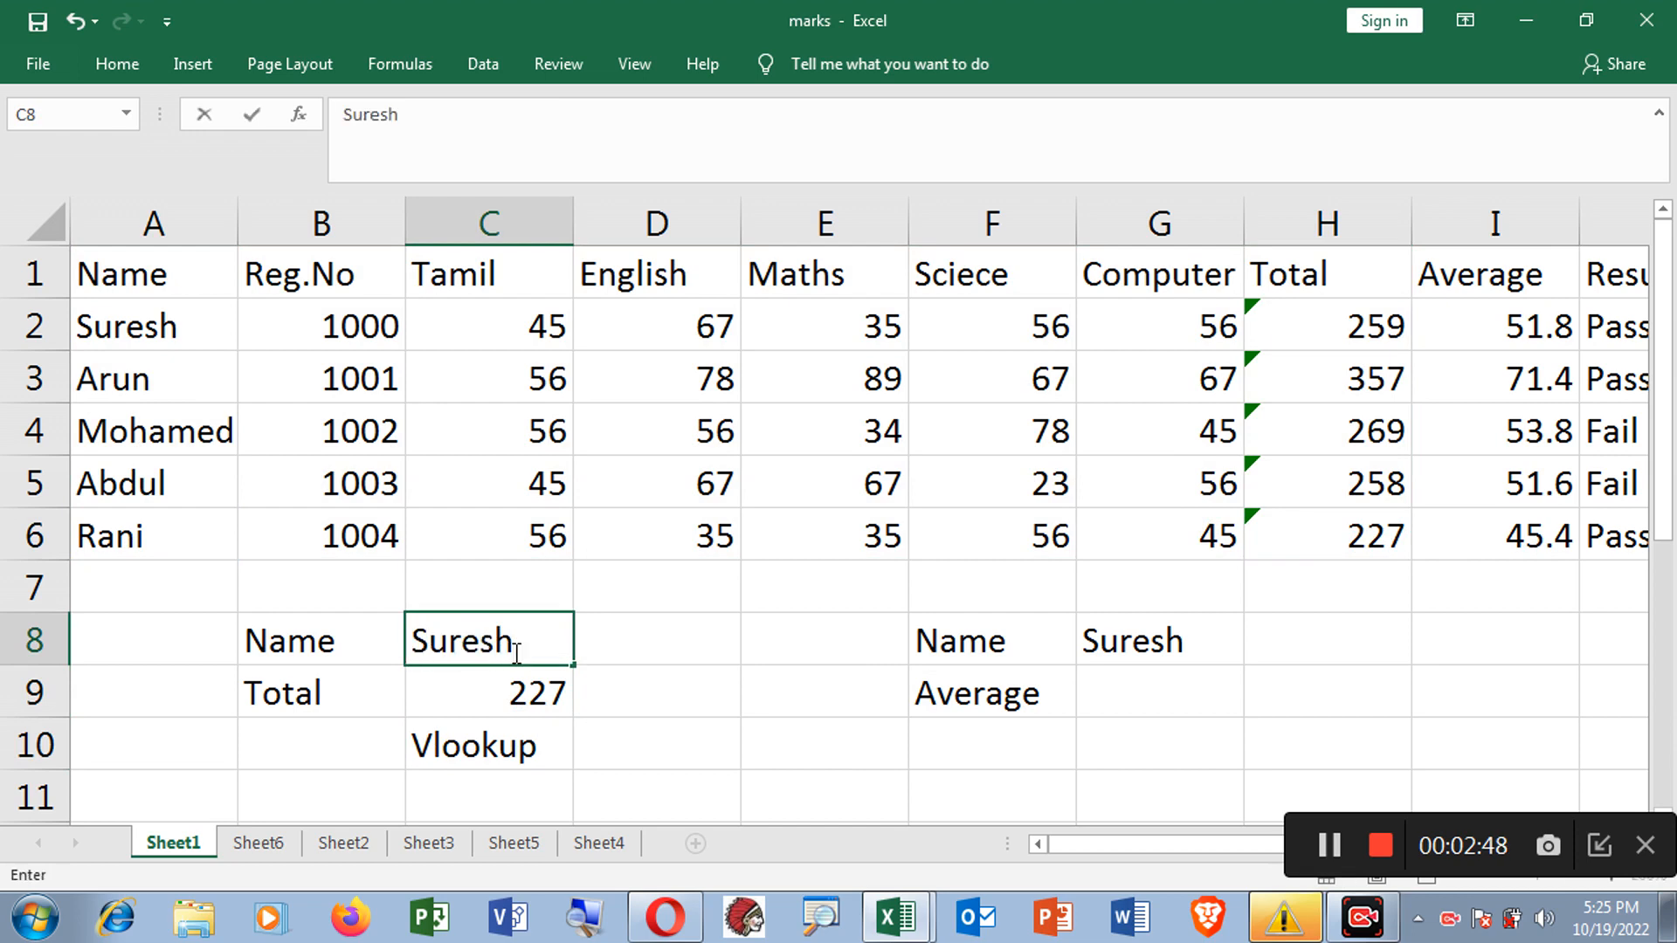
key(Return)
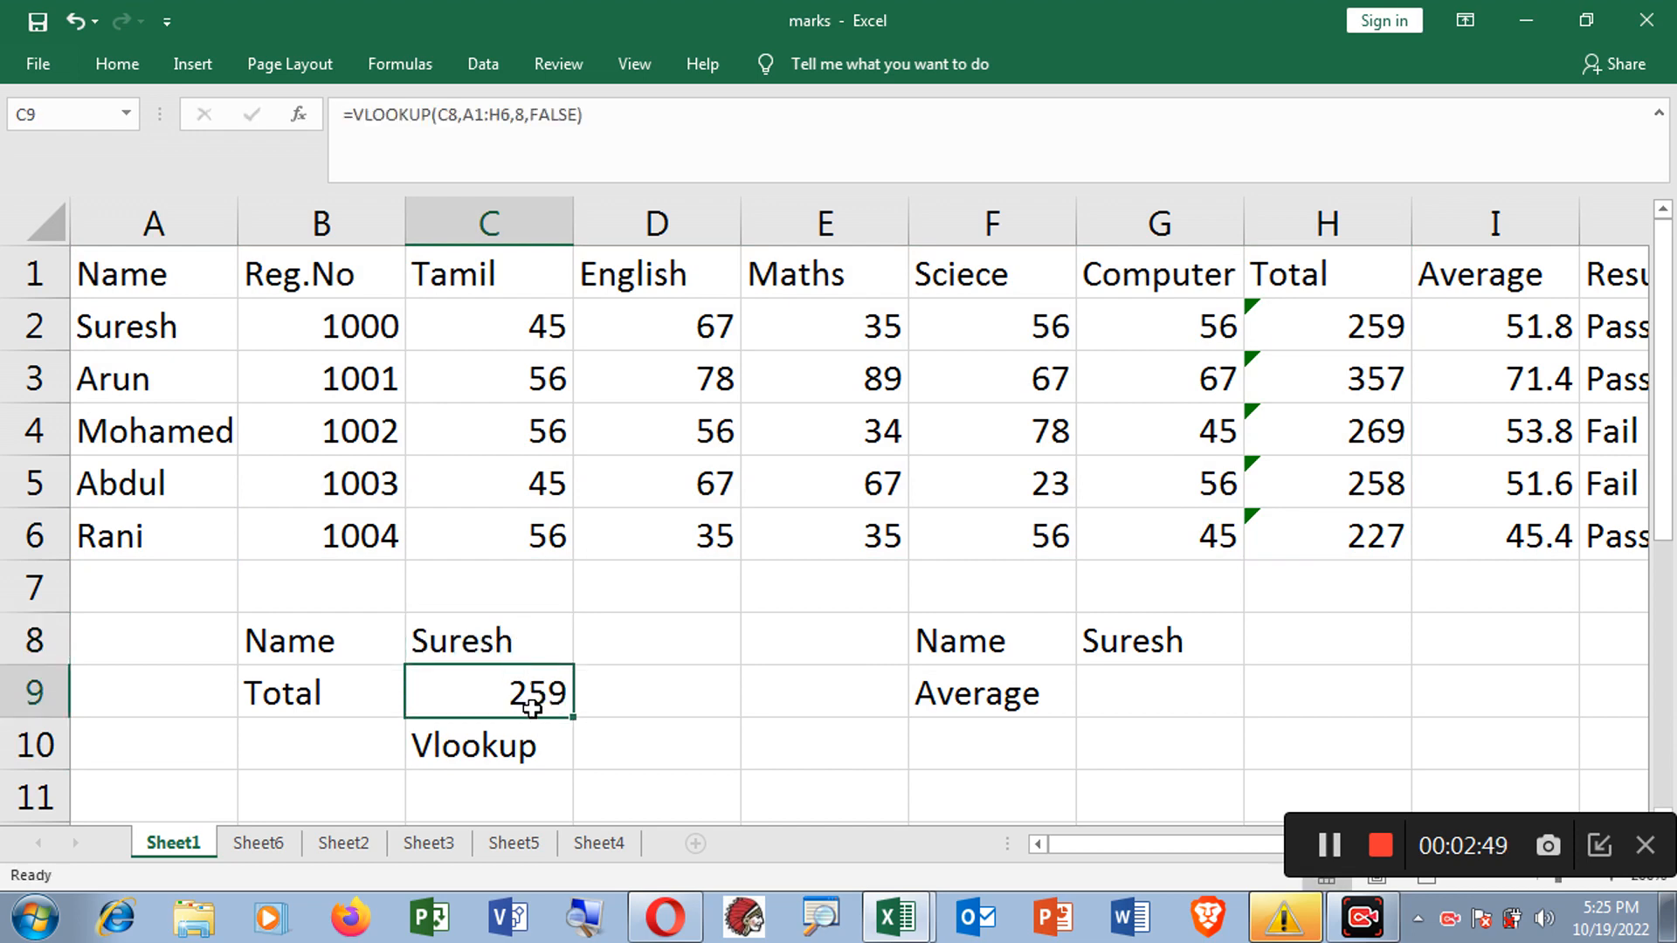
Step: Replace the lookup name in C8 with the student name listed in A4
click(515, 640)
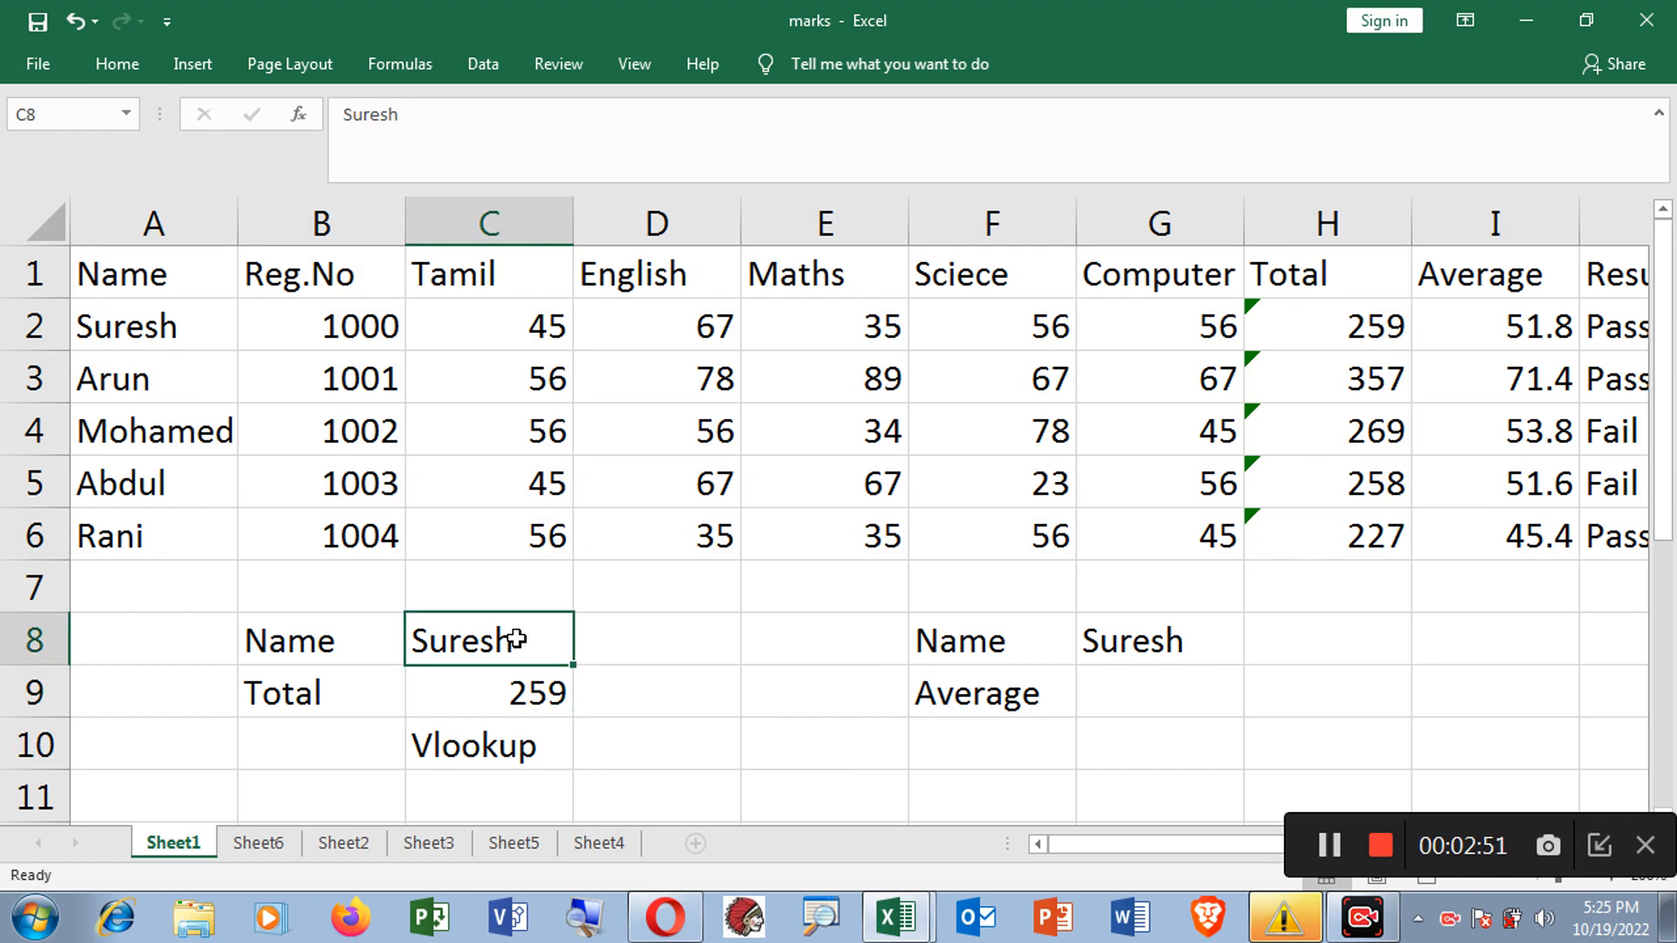
text(Mohamed)
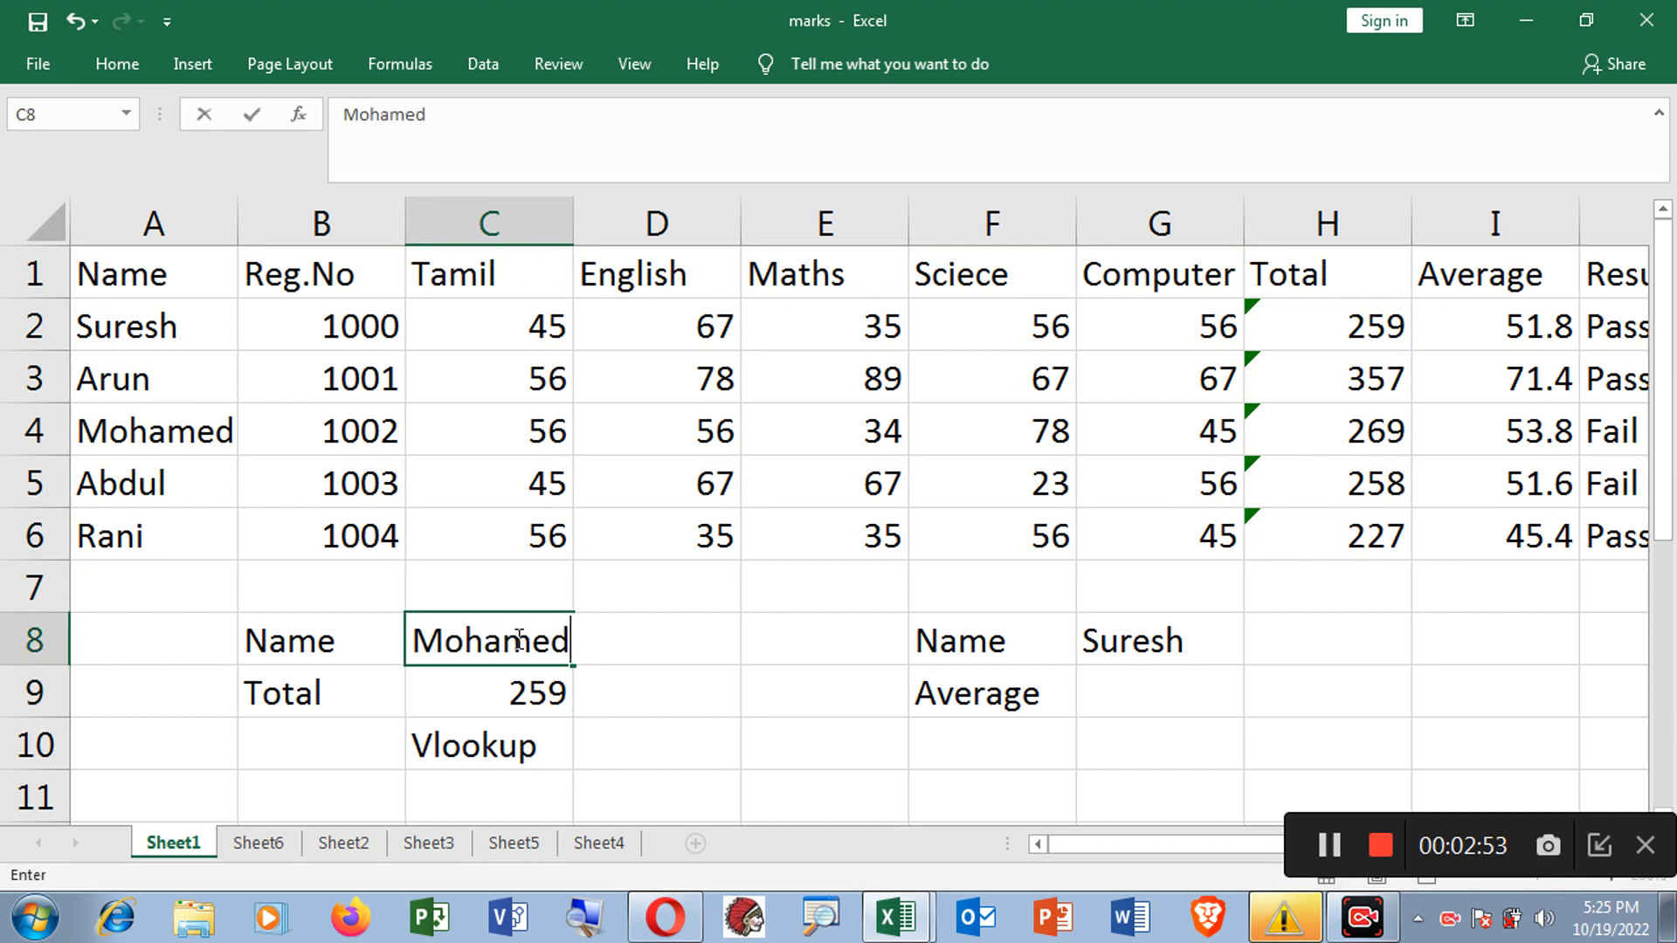
key(Return)
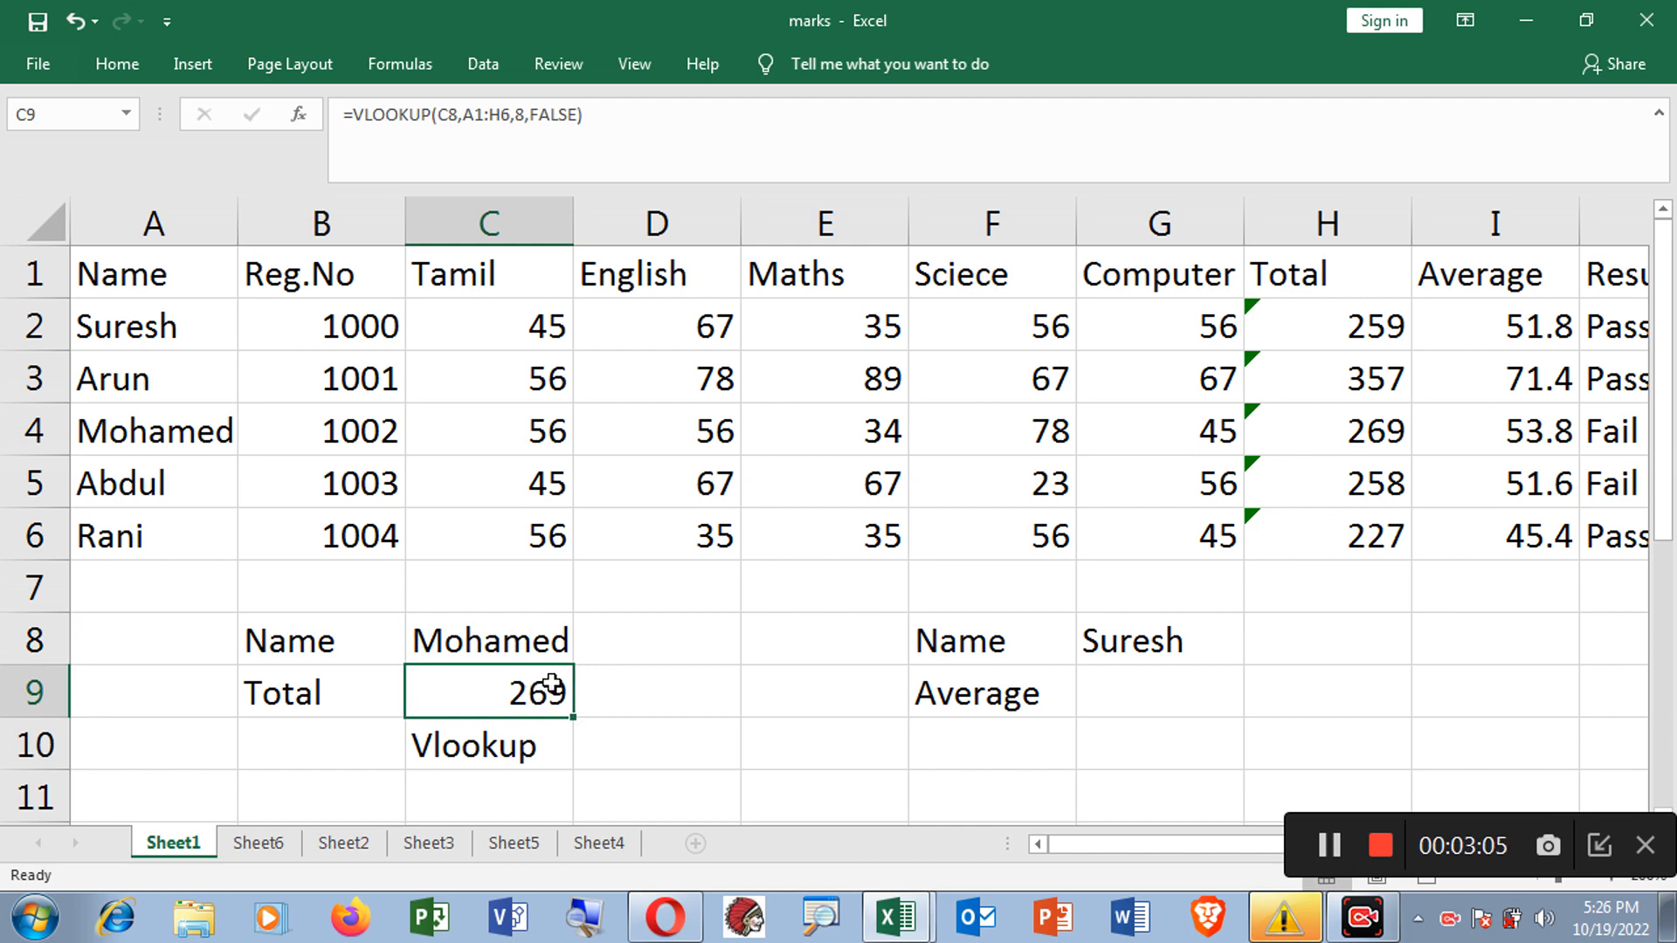
Step: Begin a VLOOKUP formula in cell G9 for the average, with G8 as the lookup value
click(995, 643)
click(1097, 695)
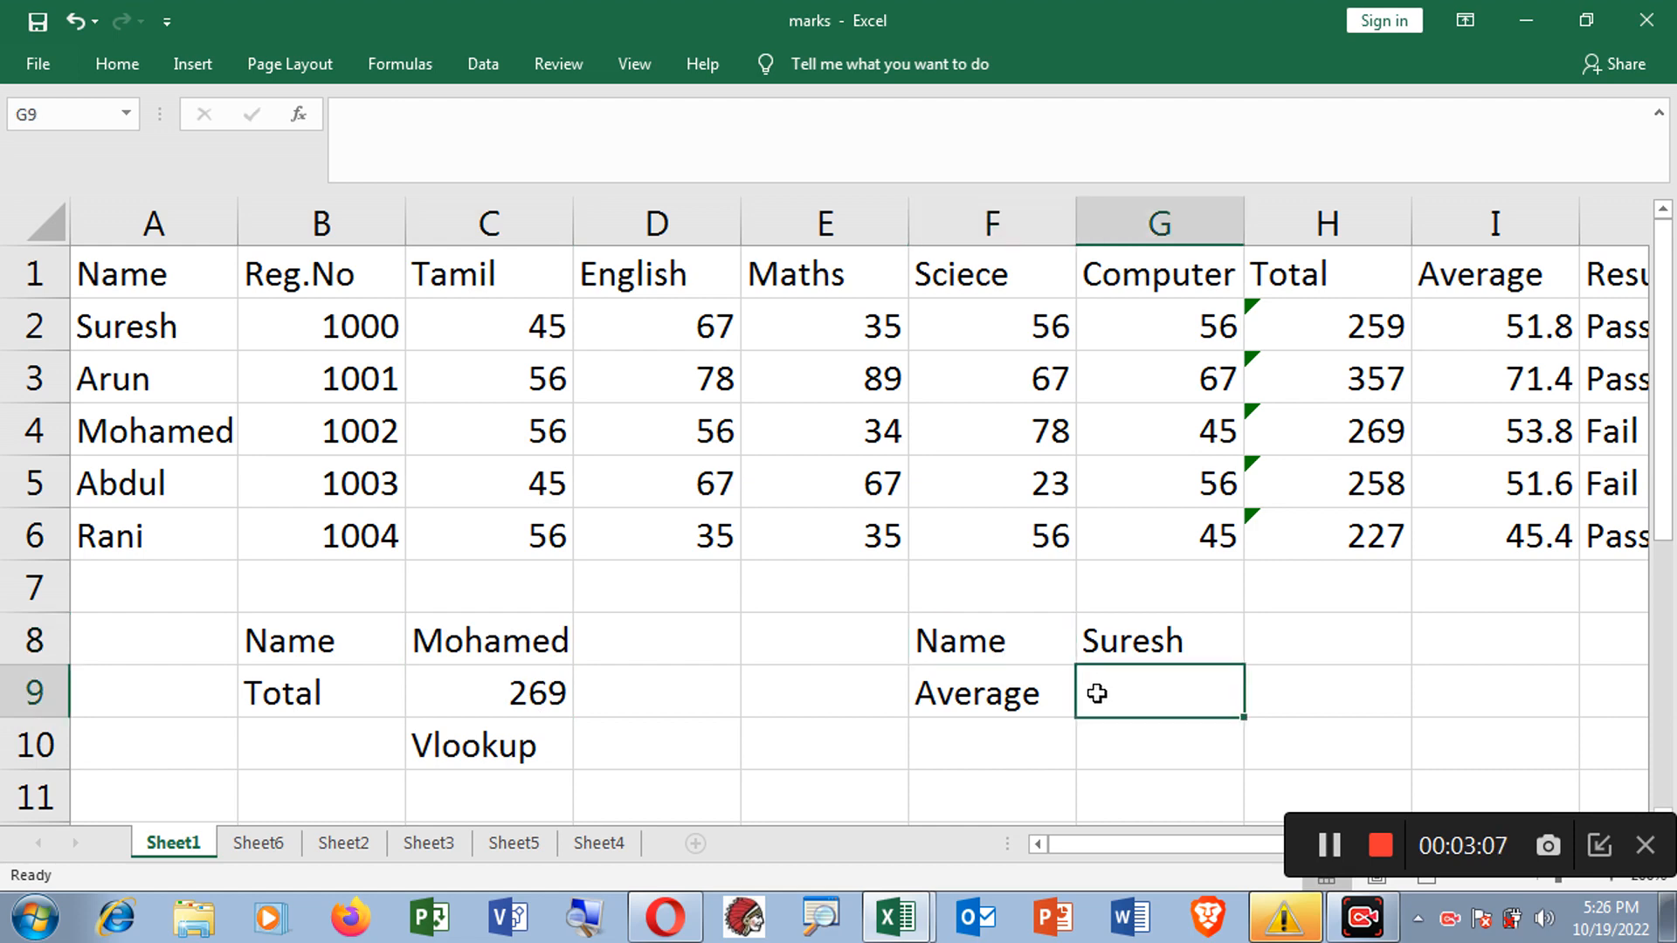
click(986, 706)
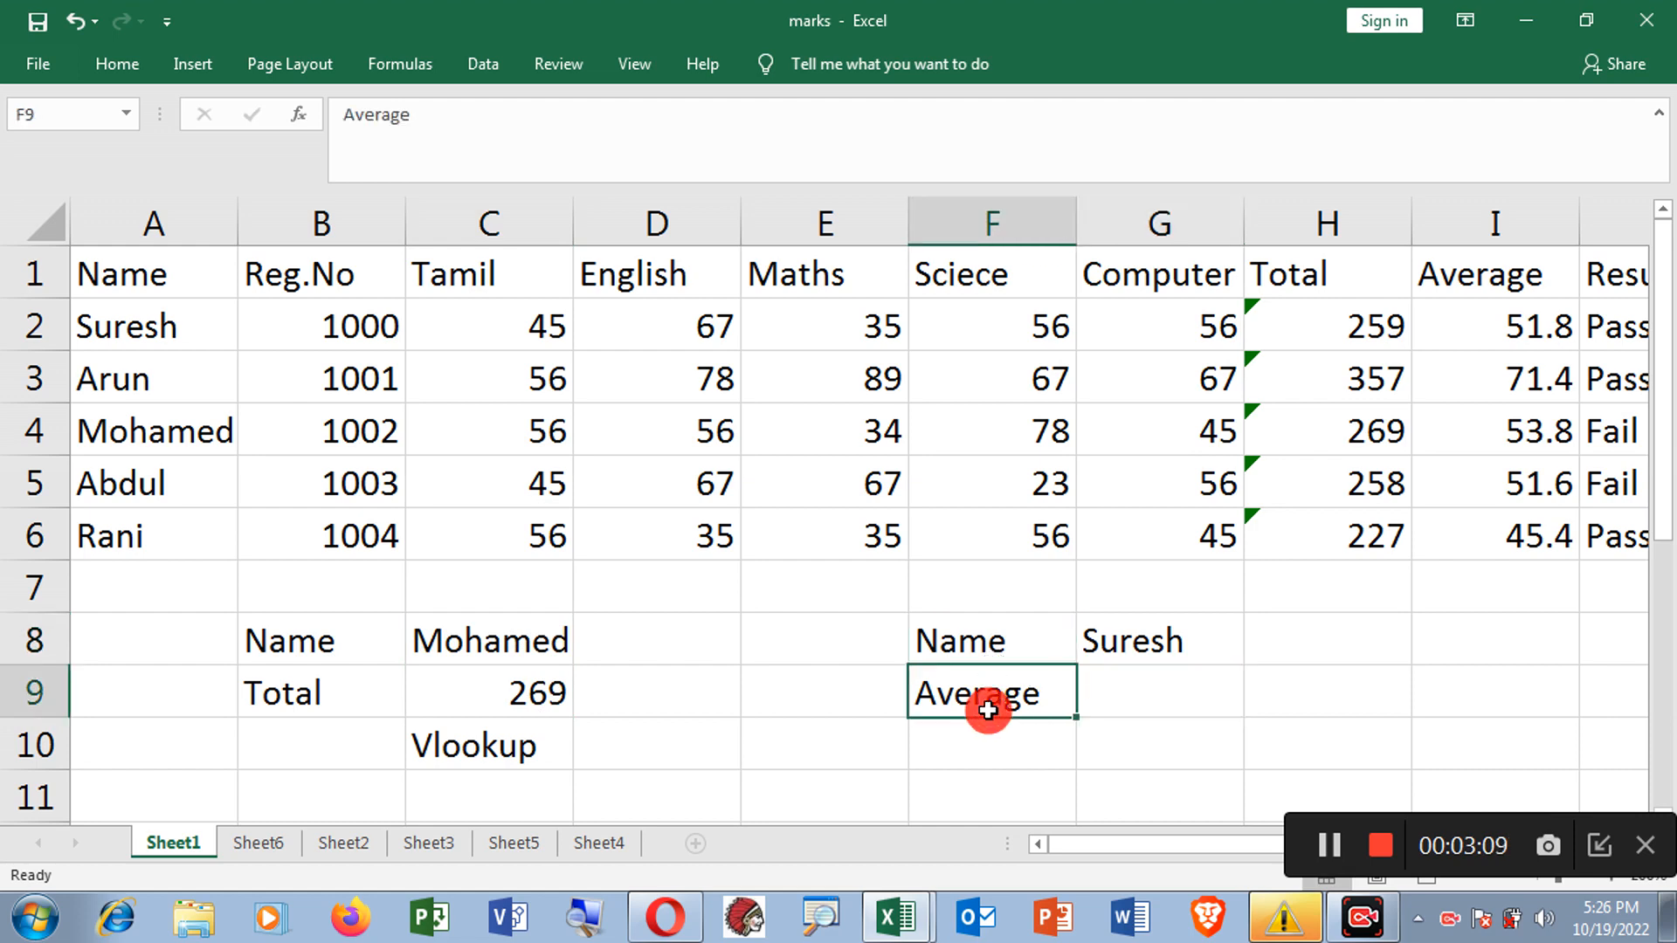
click(1127, 644)
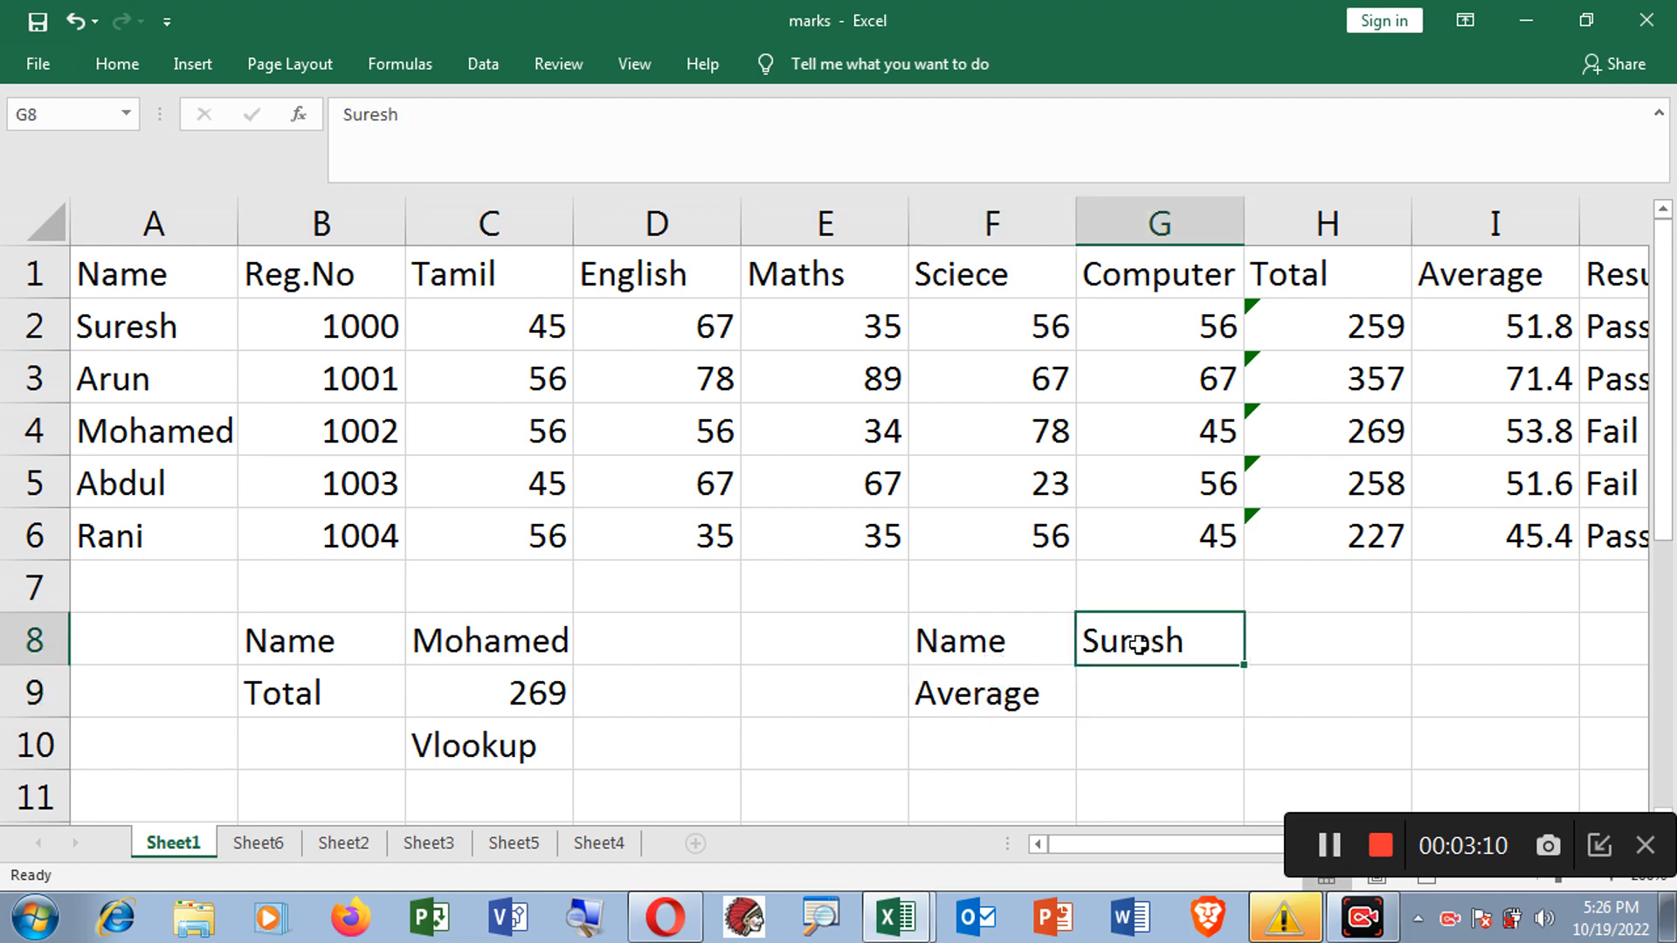
click(1134, 694)
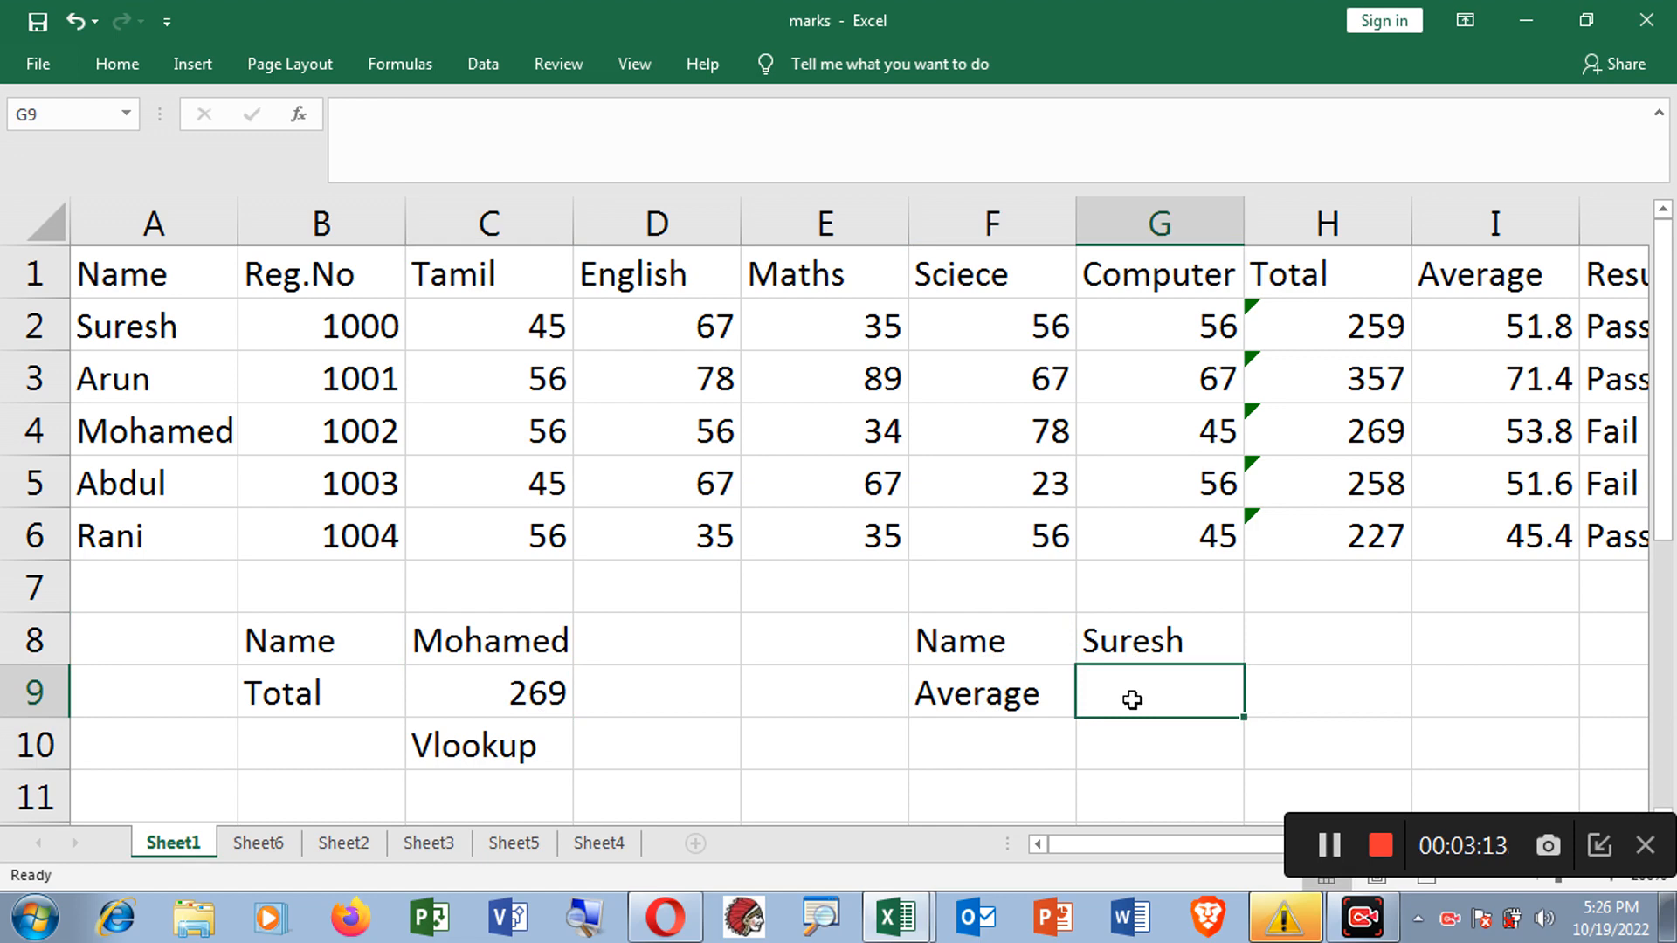
text(=vloo)
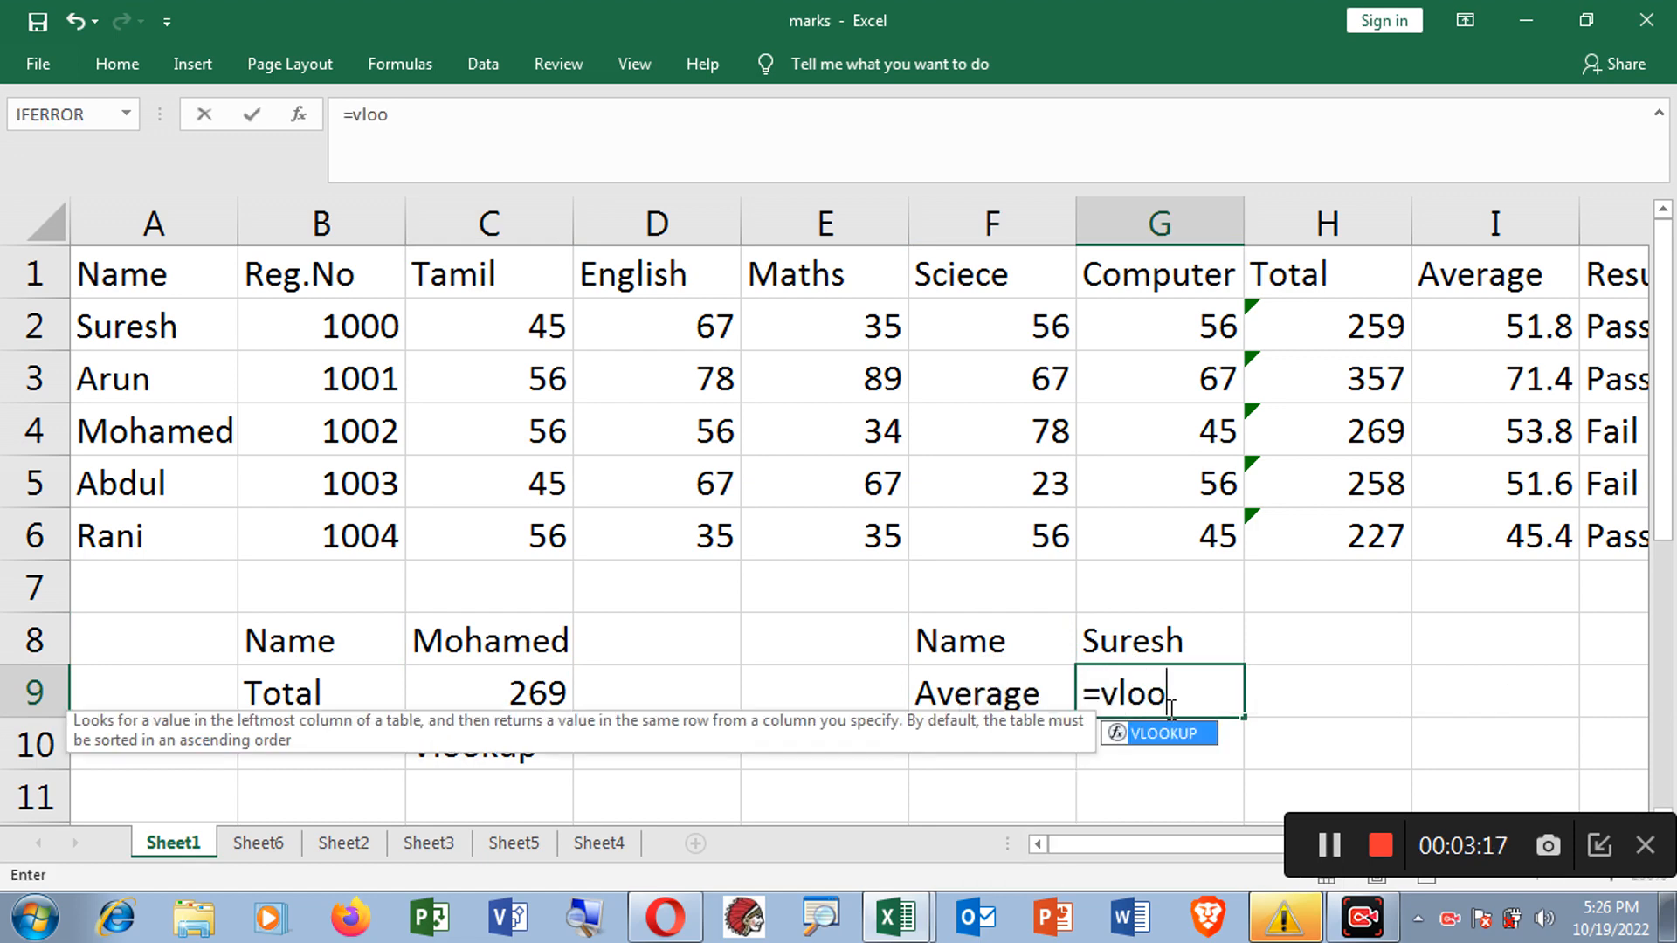
double_click(1167, 736)
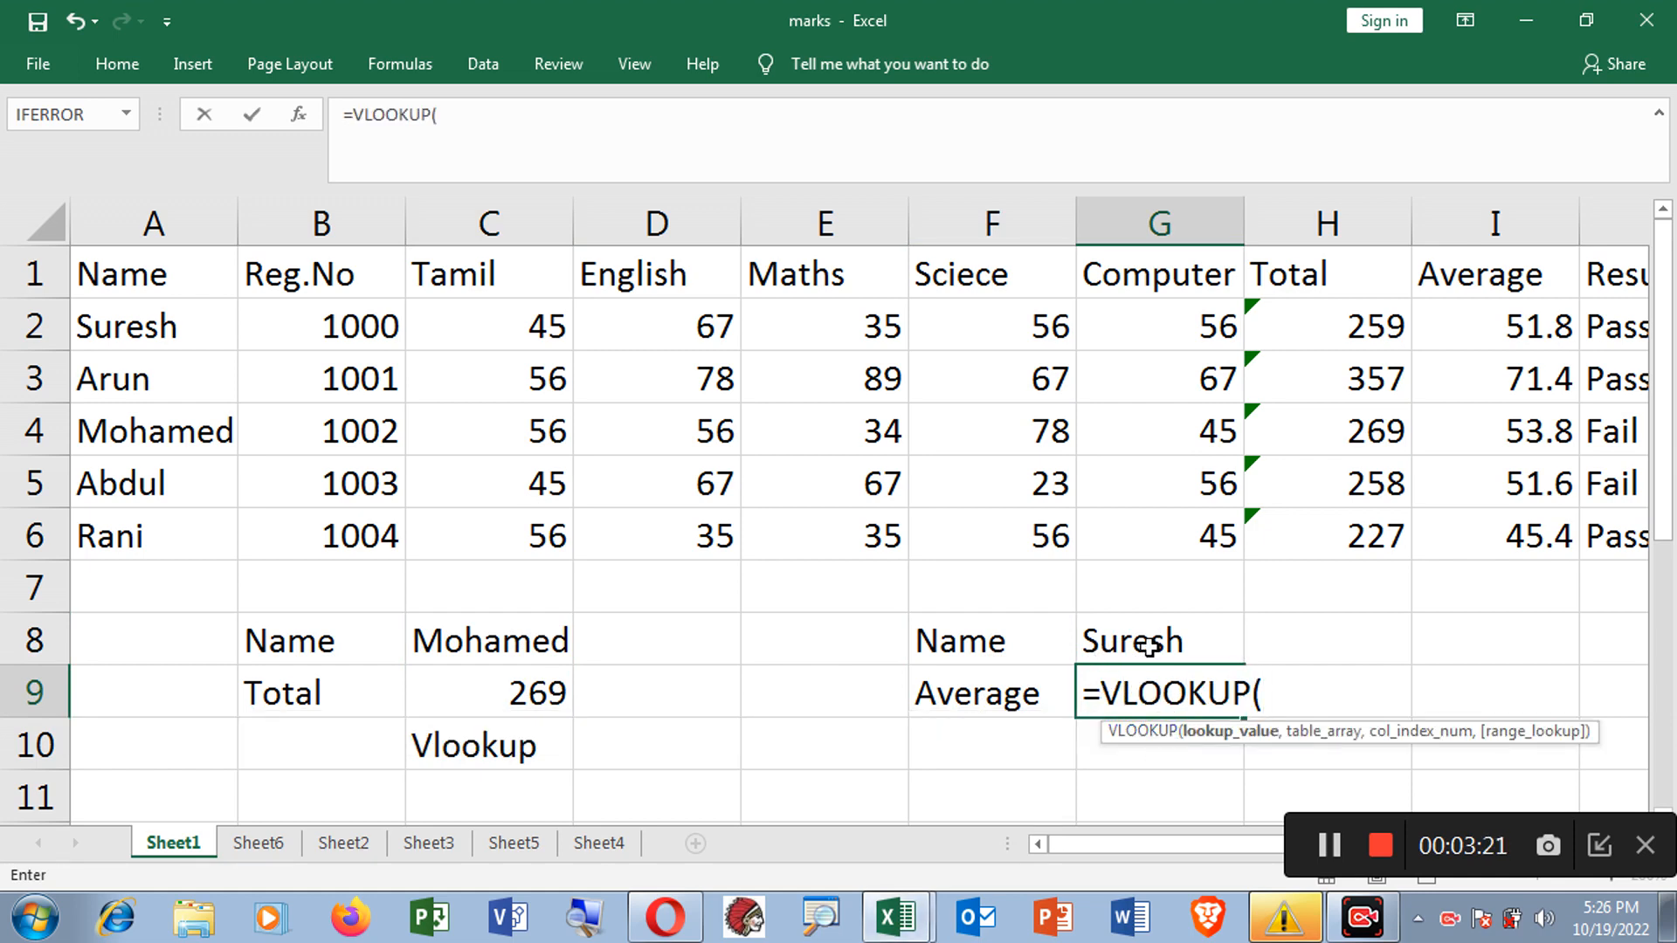
click(1144, 645)
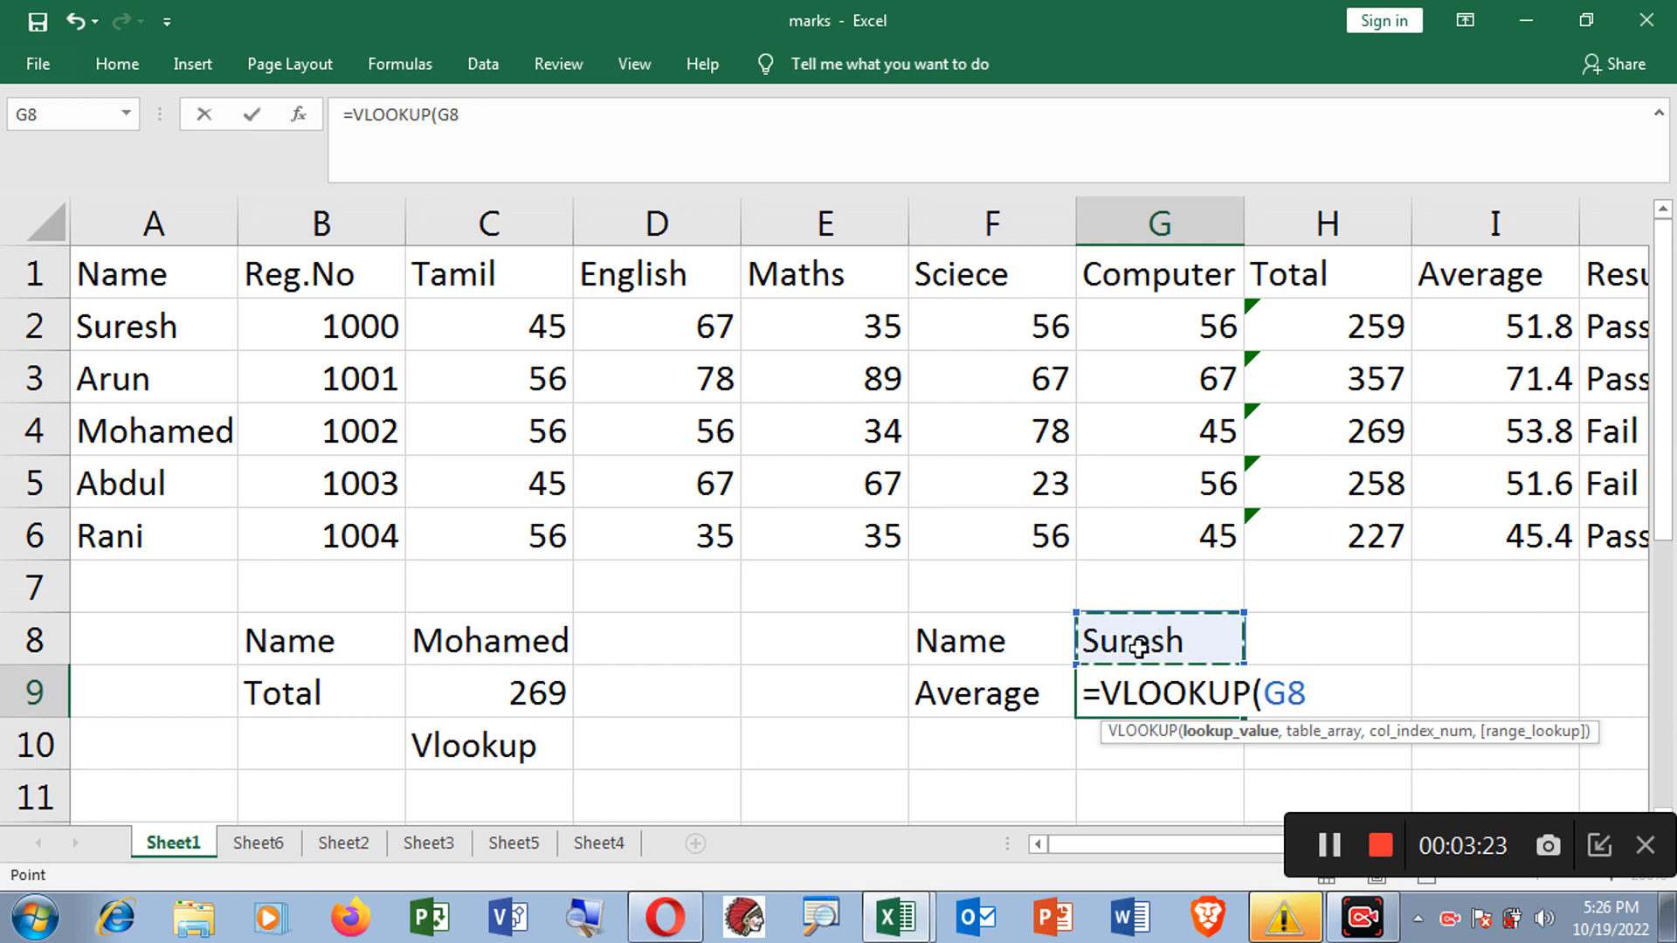
text(,)
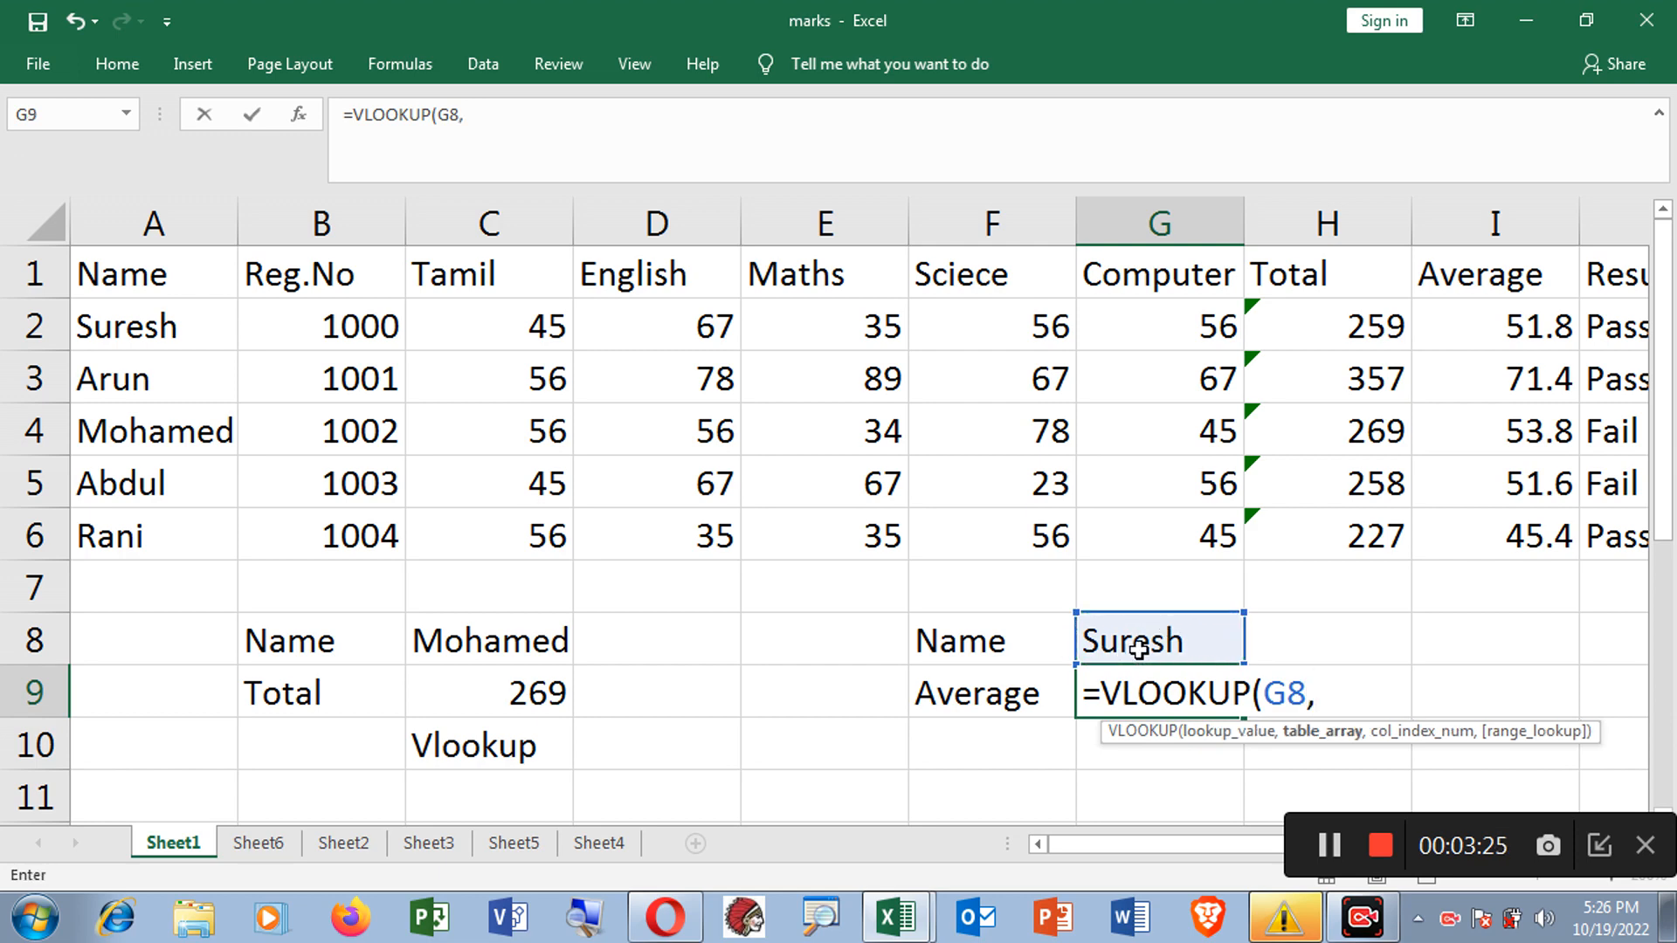
Step: Complete the G9 VLOOKUP formula with table array A1:I6, column index 9 and an exact match (FALSE)
drag(140, 276, 1456, 510)
drag(1457, 510, 1475, 539)
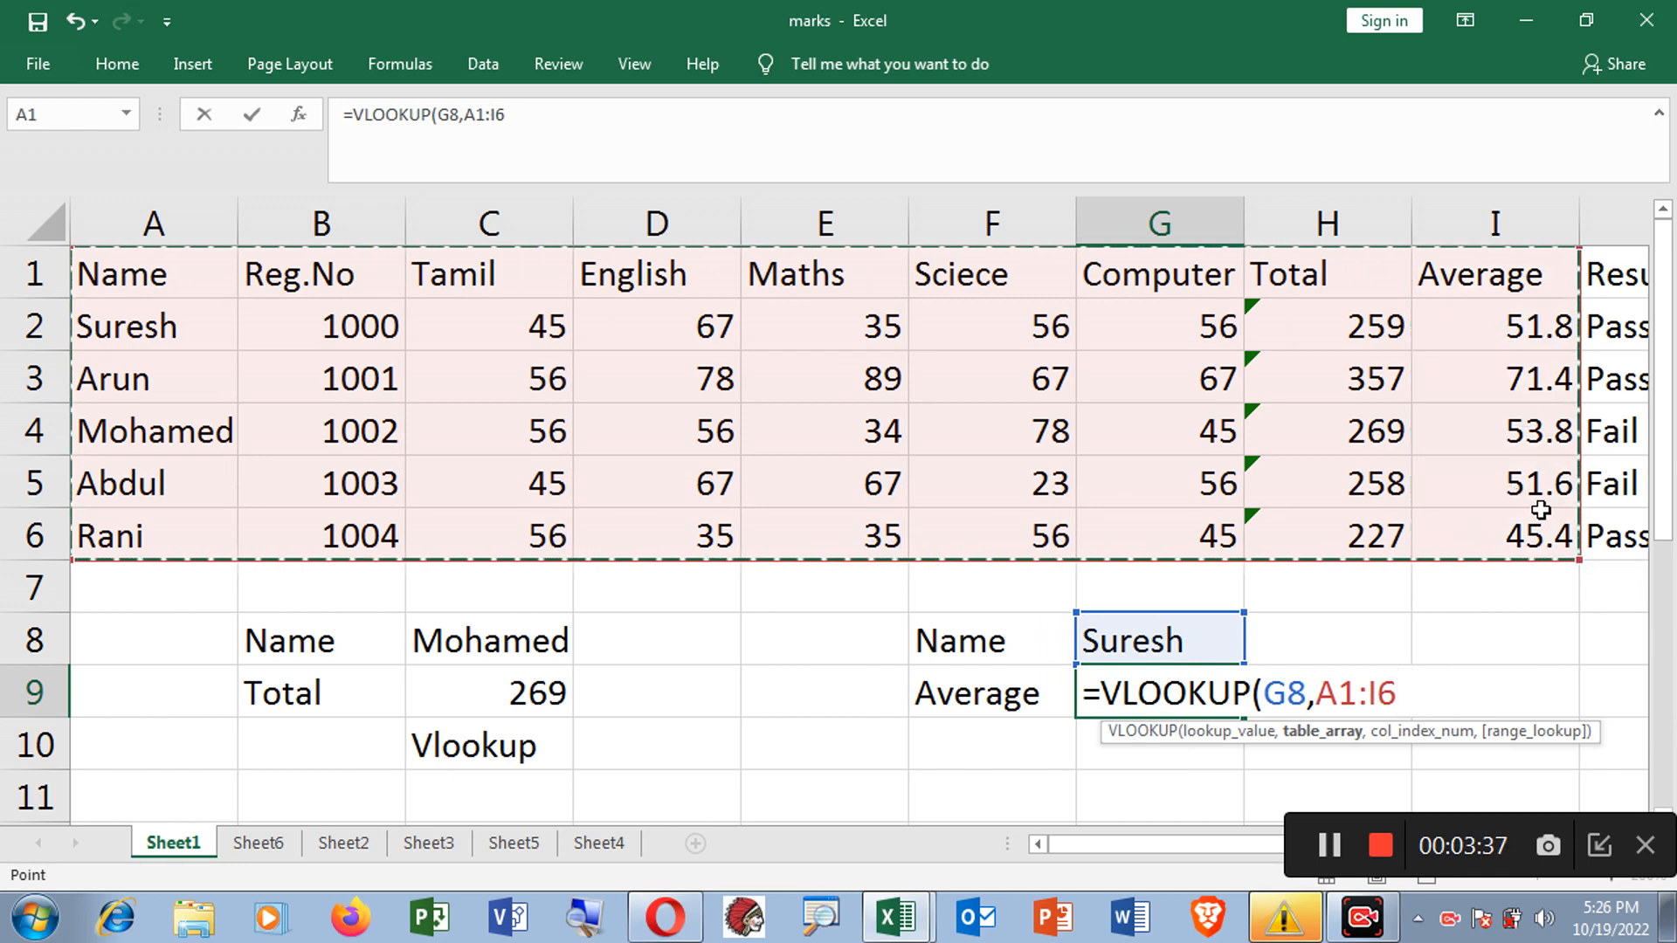
text(,)
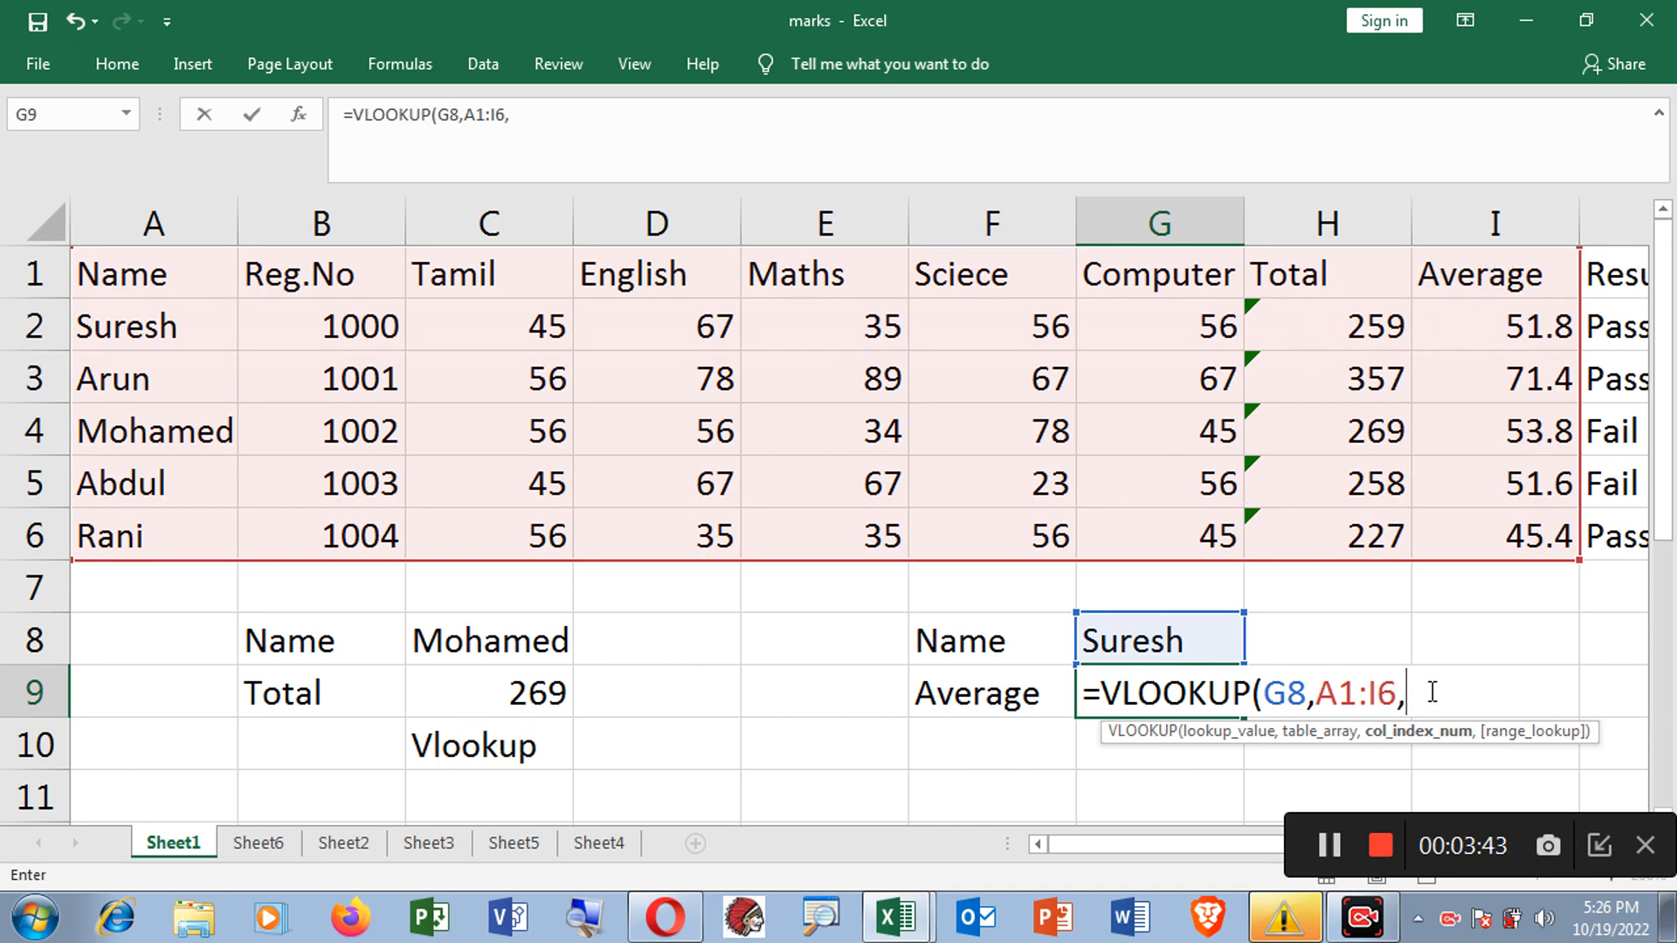
text(9,)
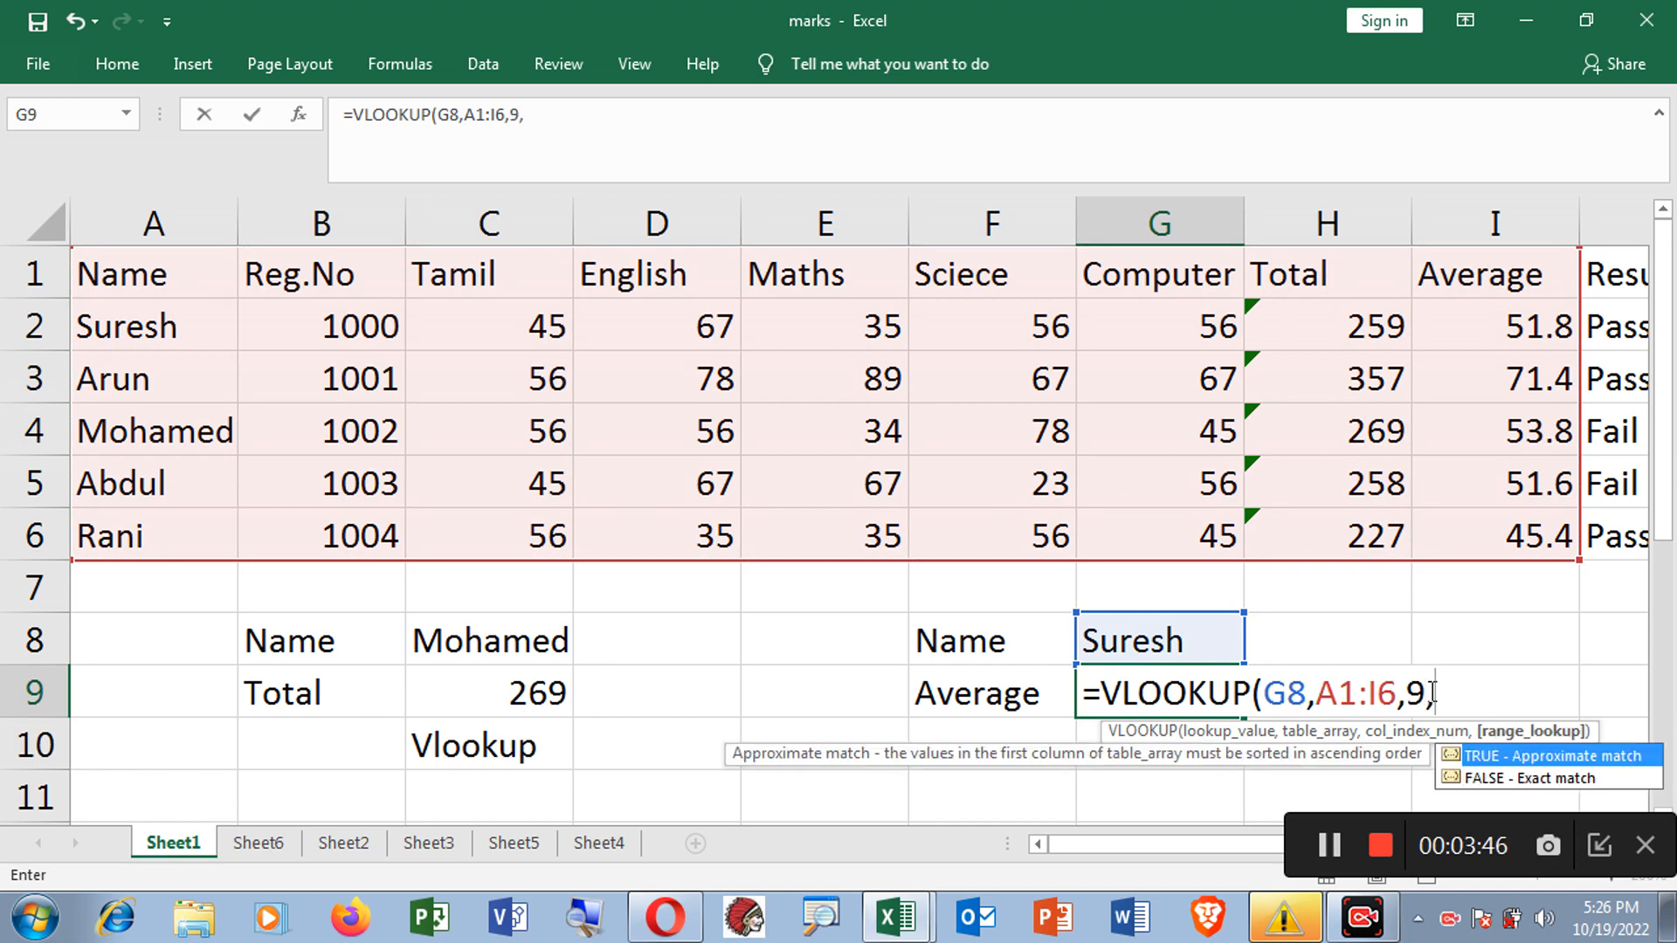
click(1476, 780)
double_click(1476, 779)
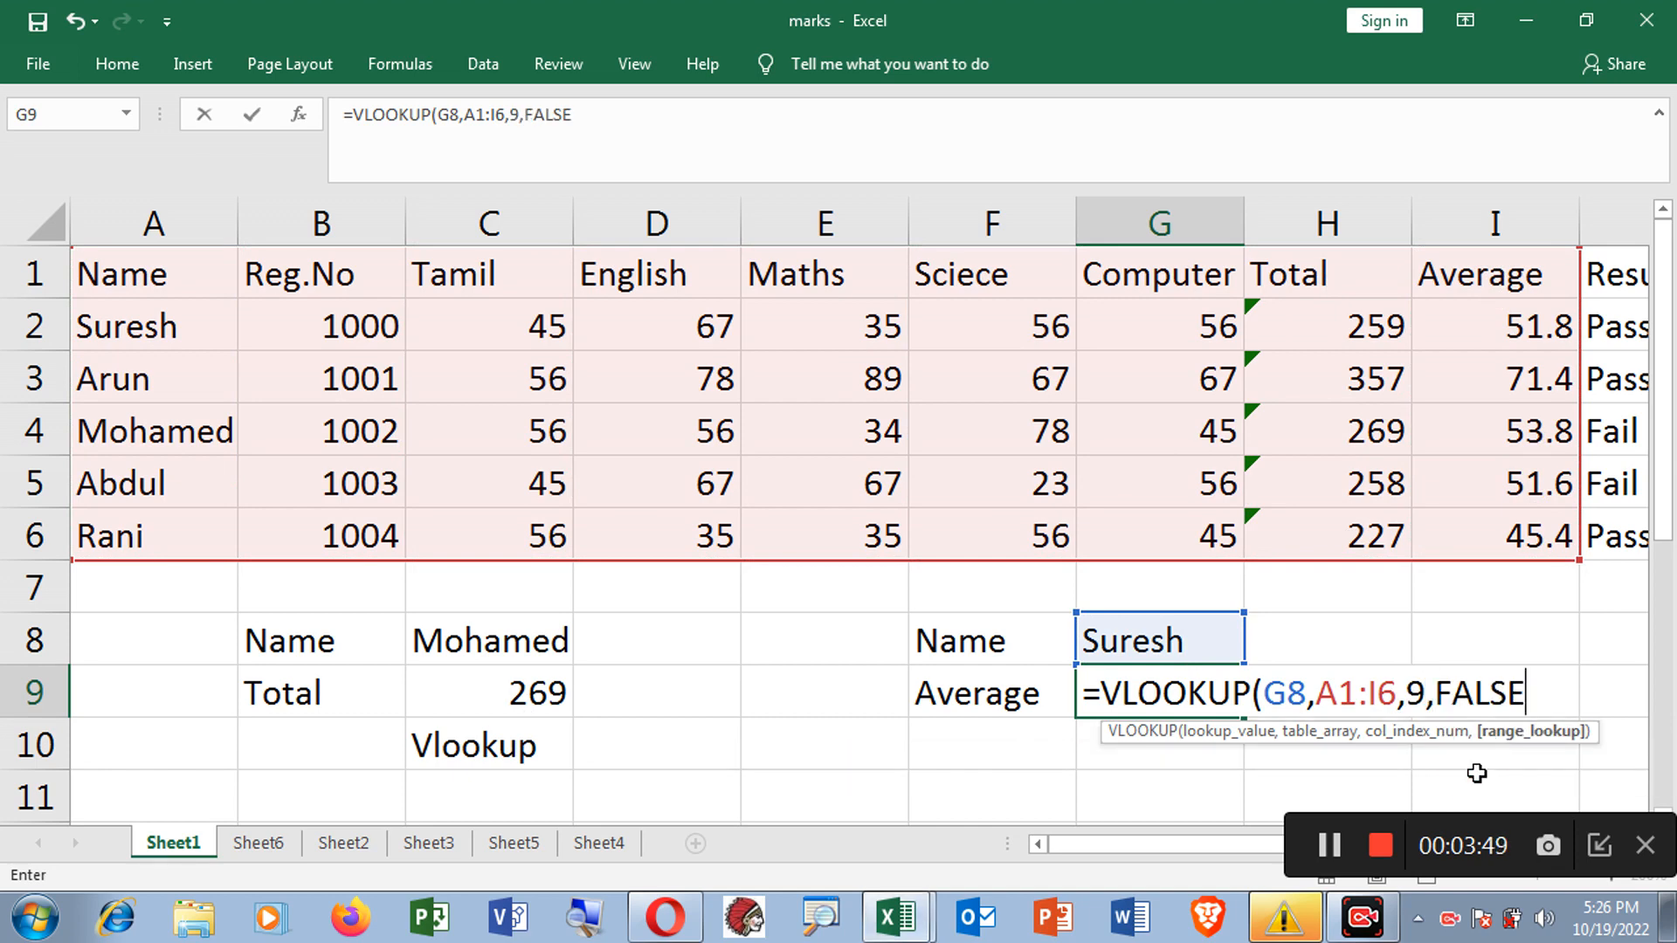
text())
key(Return)
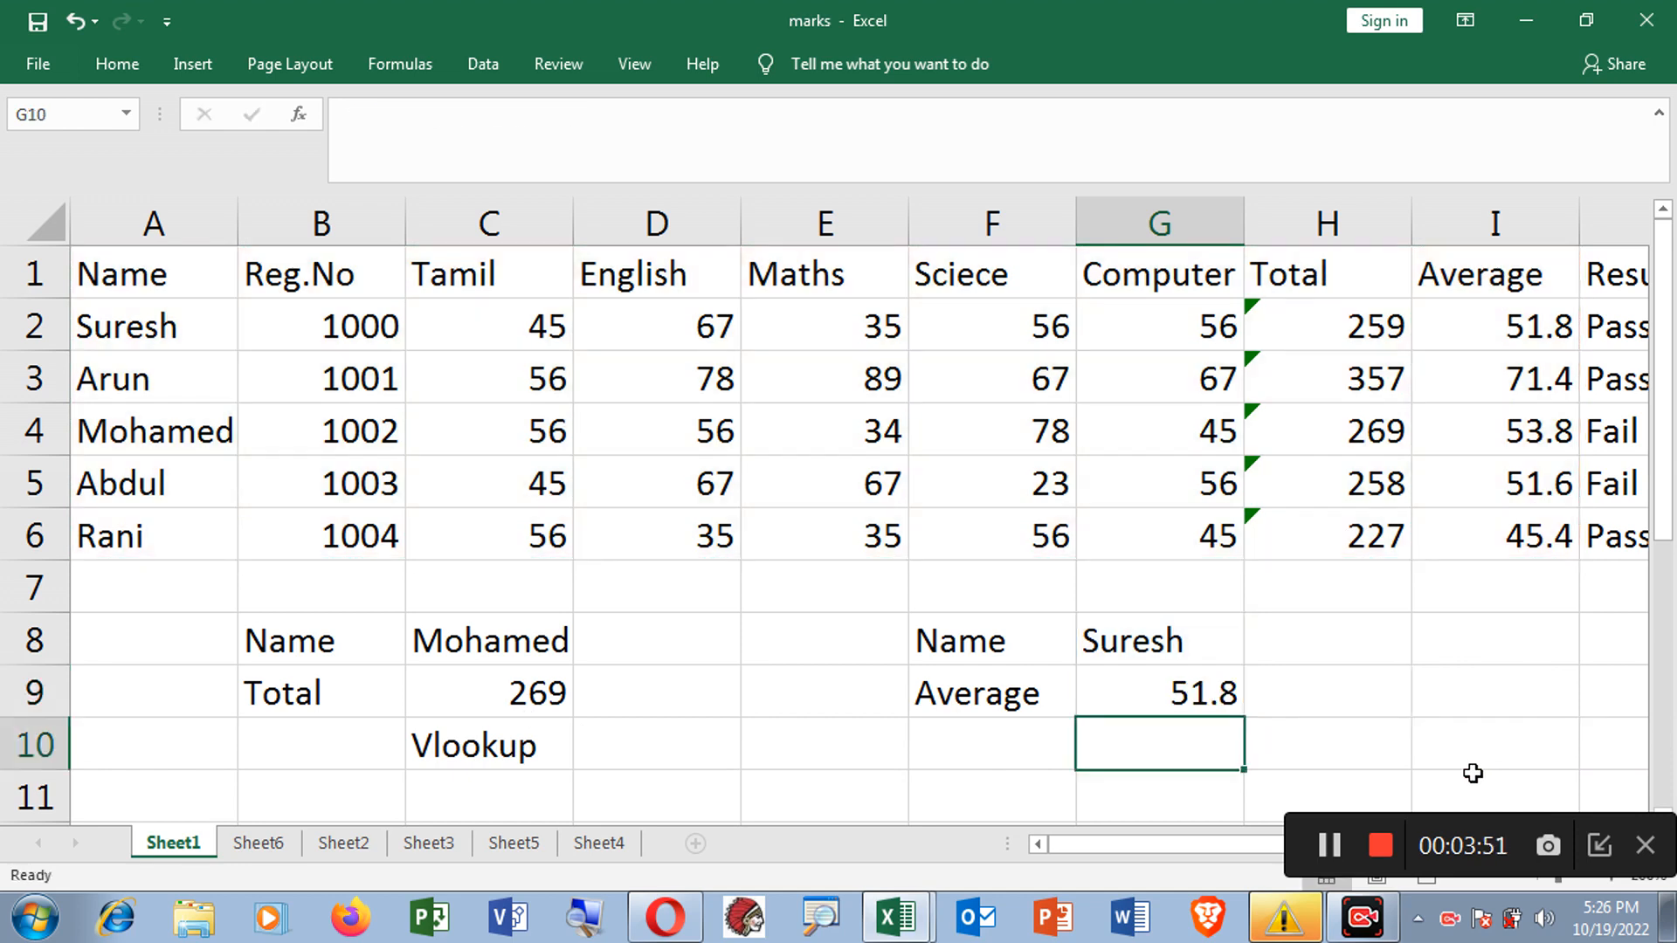
Step: Compare the G9 lookup for the name in G8 with that student's average in I2
click(1158, 645)
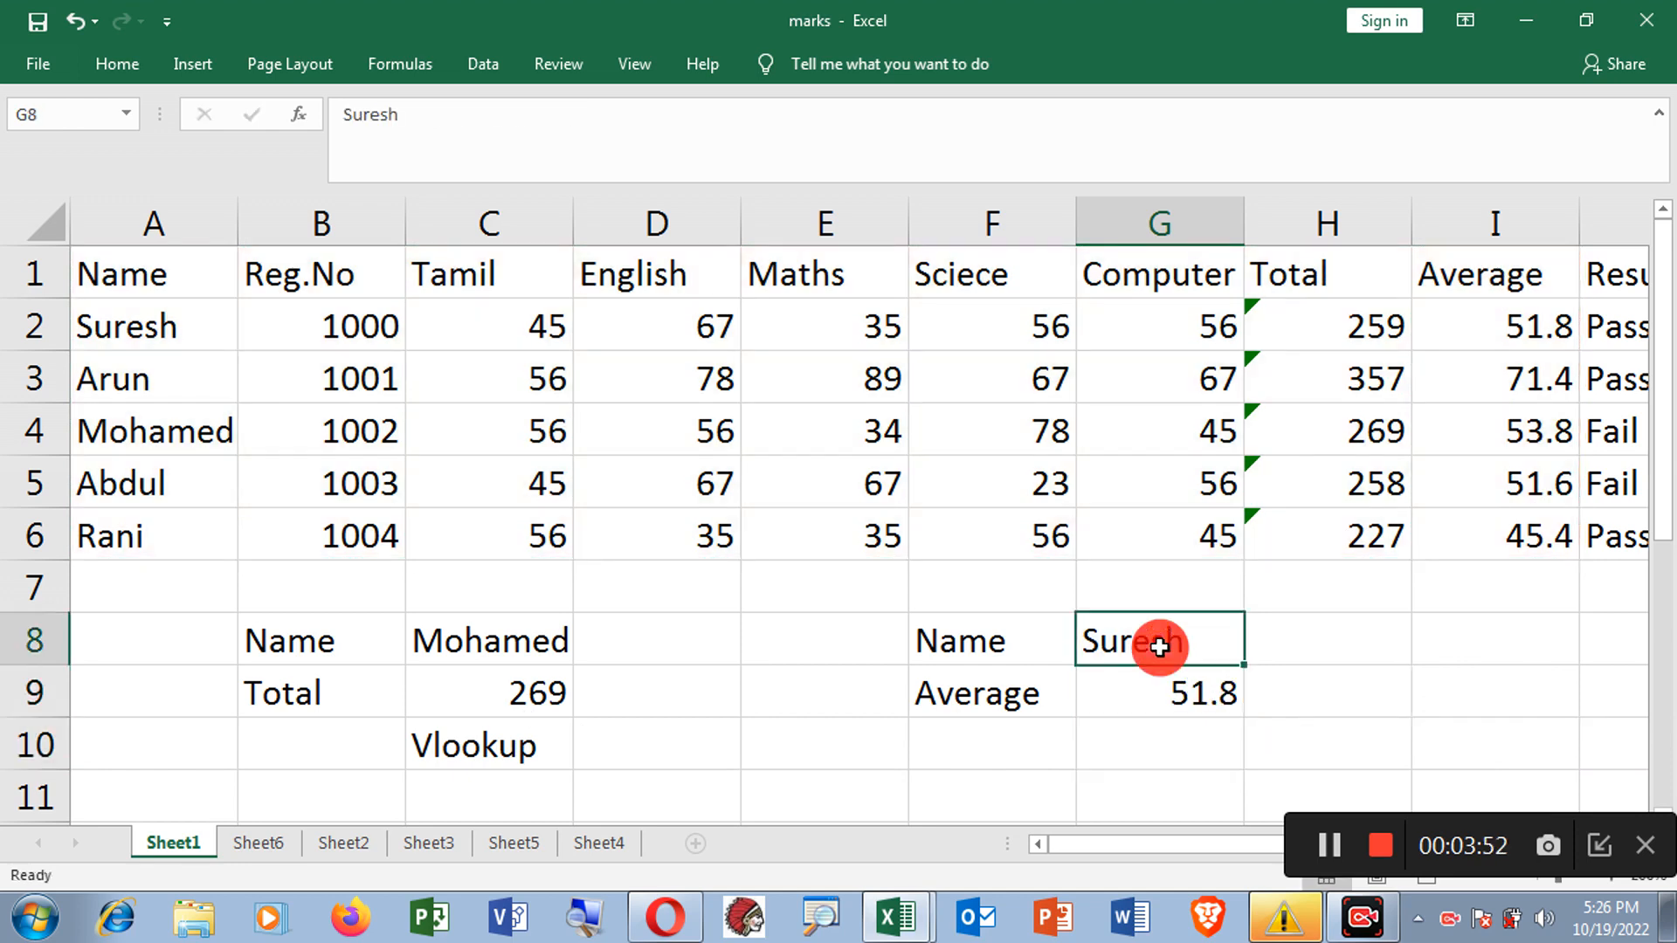
click(1170, 695)
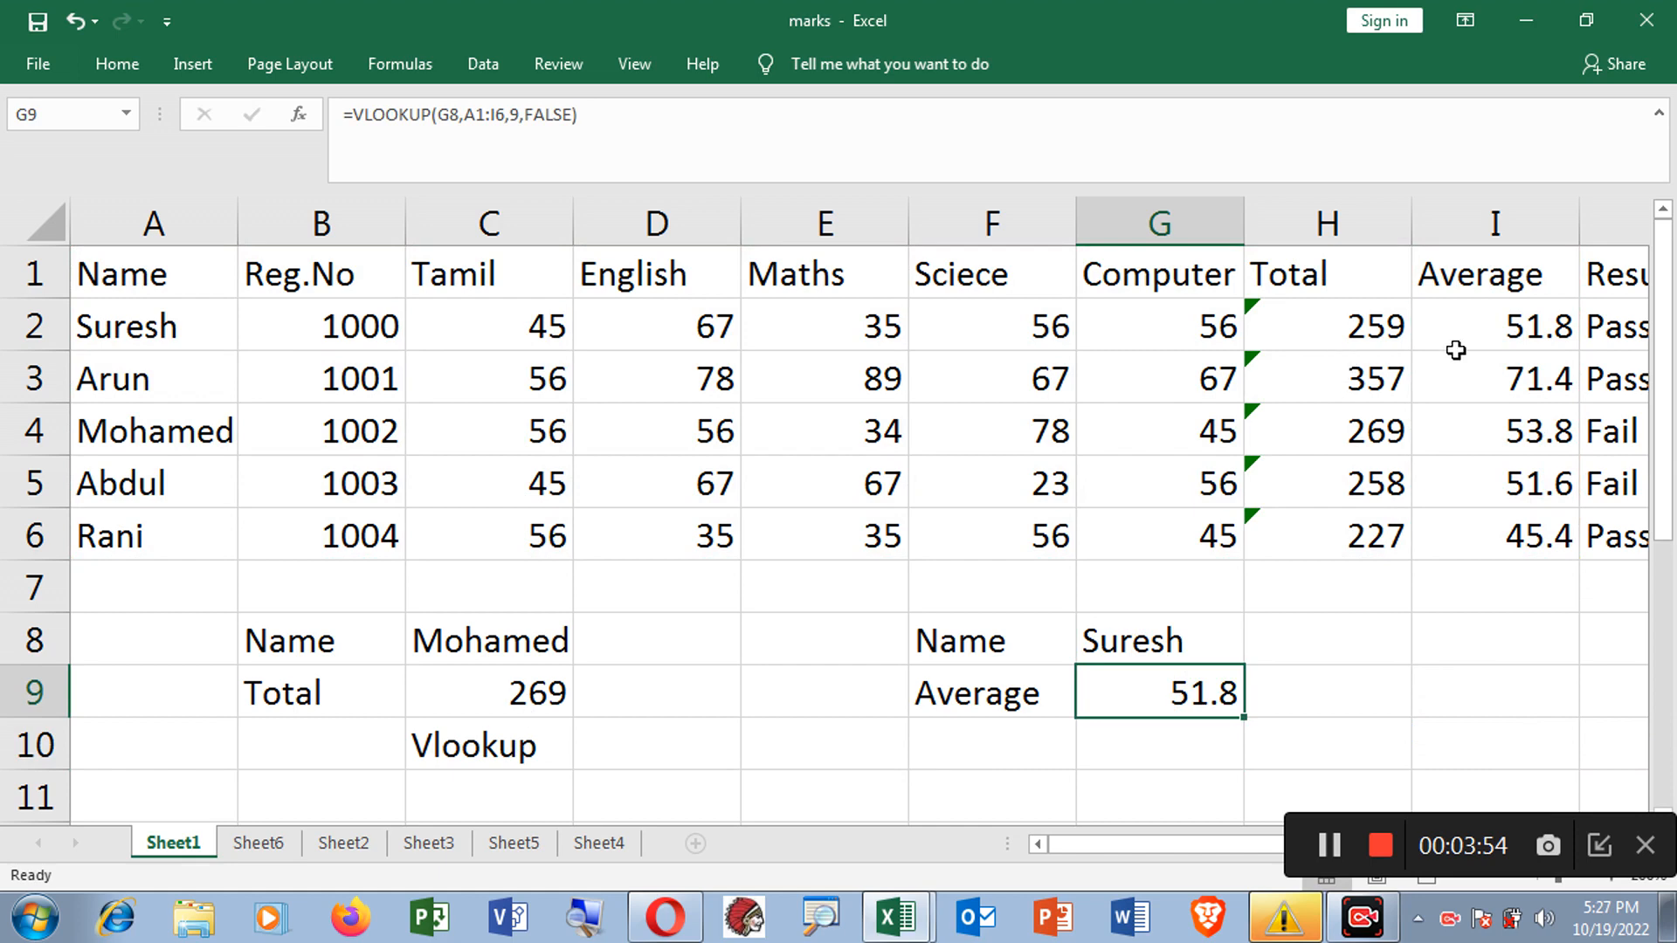
click(1548, 327)
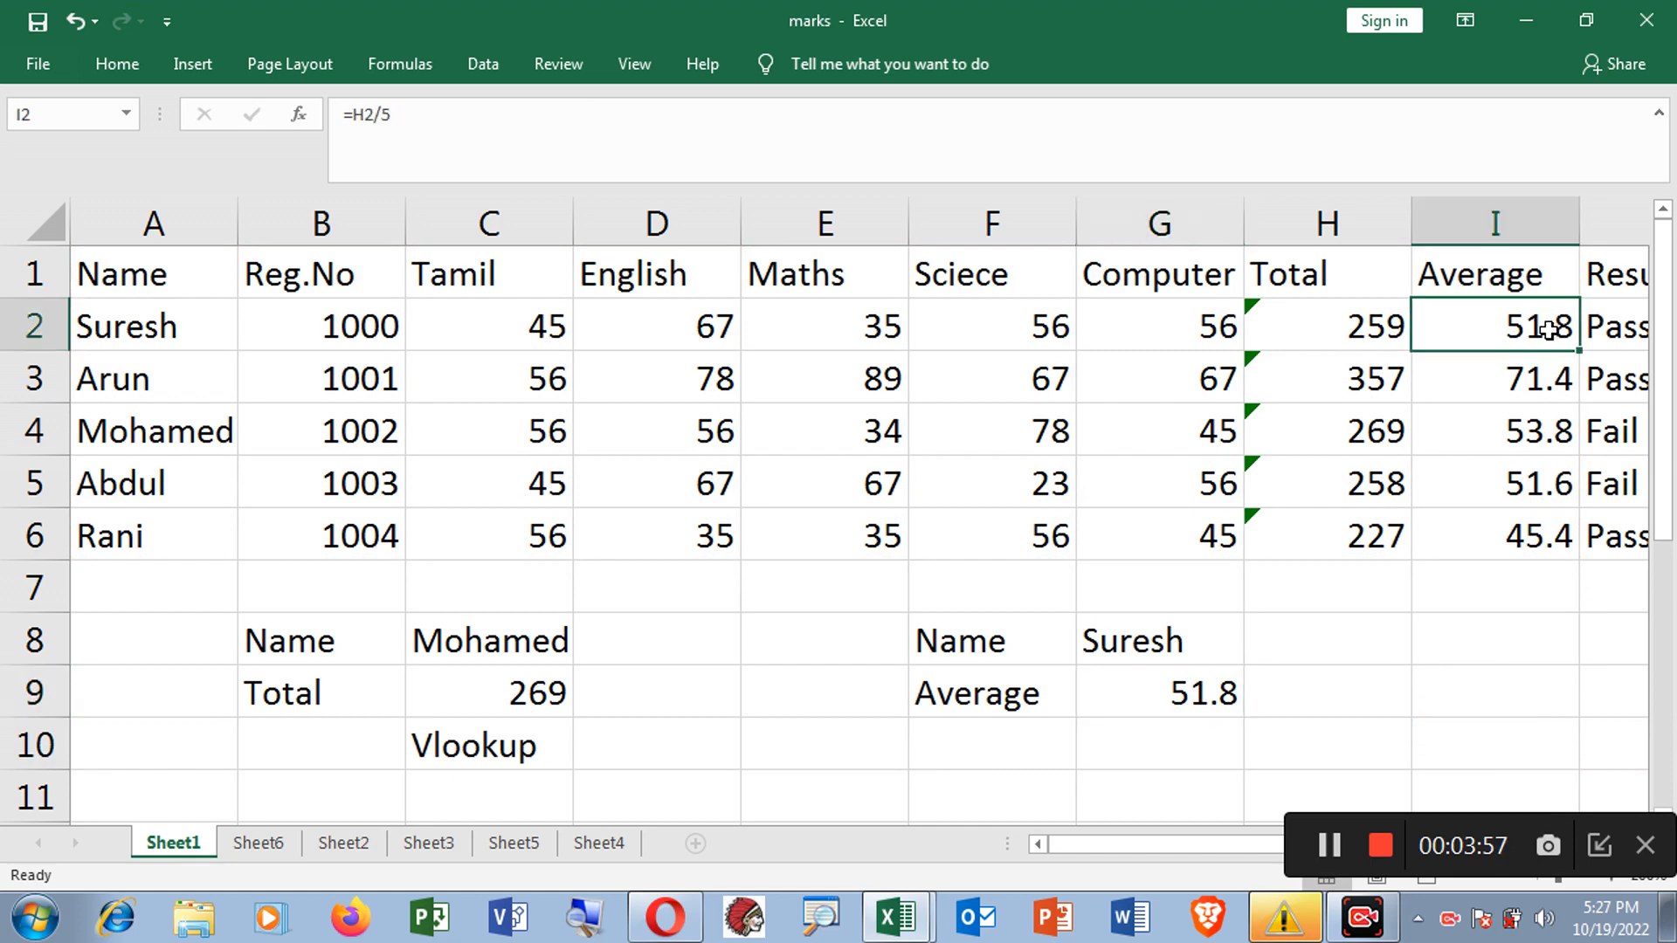
Step: Replace the lookup name in G8 with the student name listed in A4
click(218, 448)
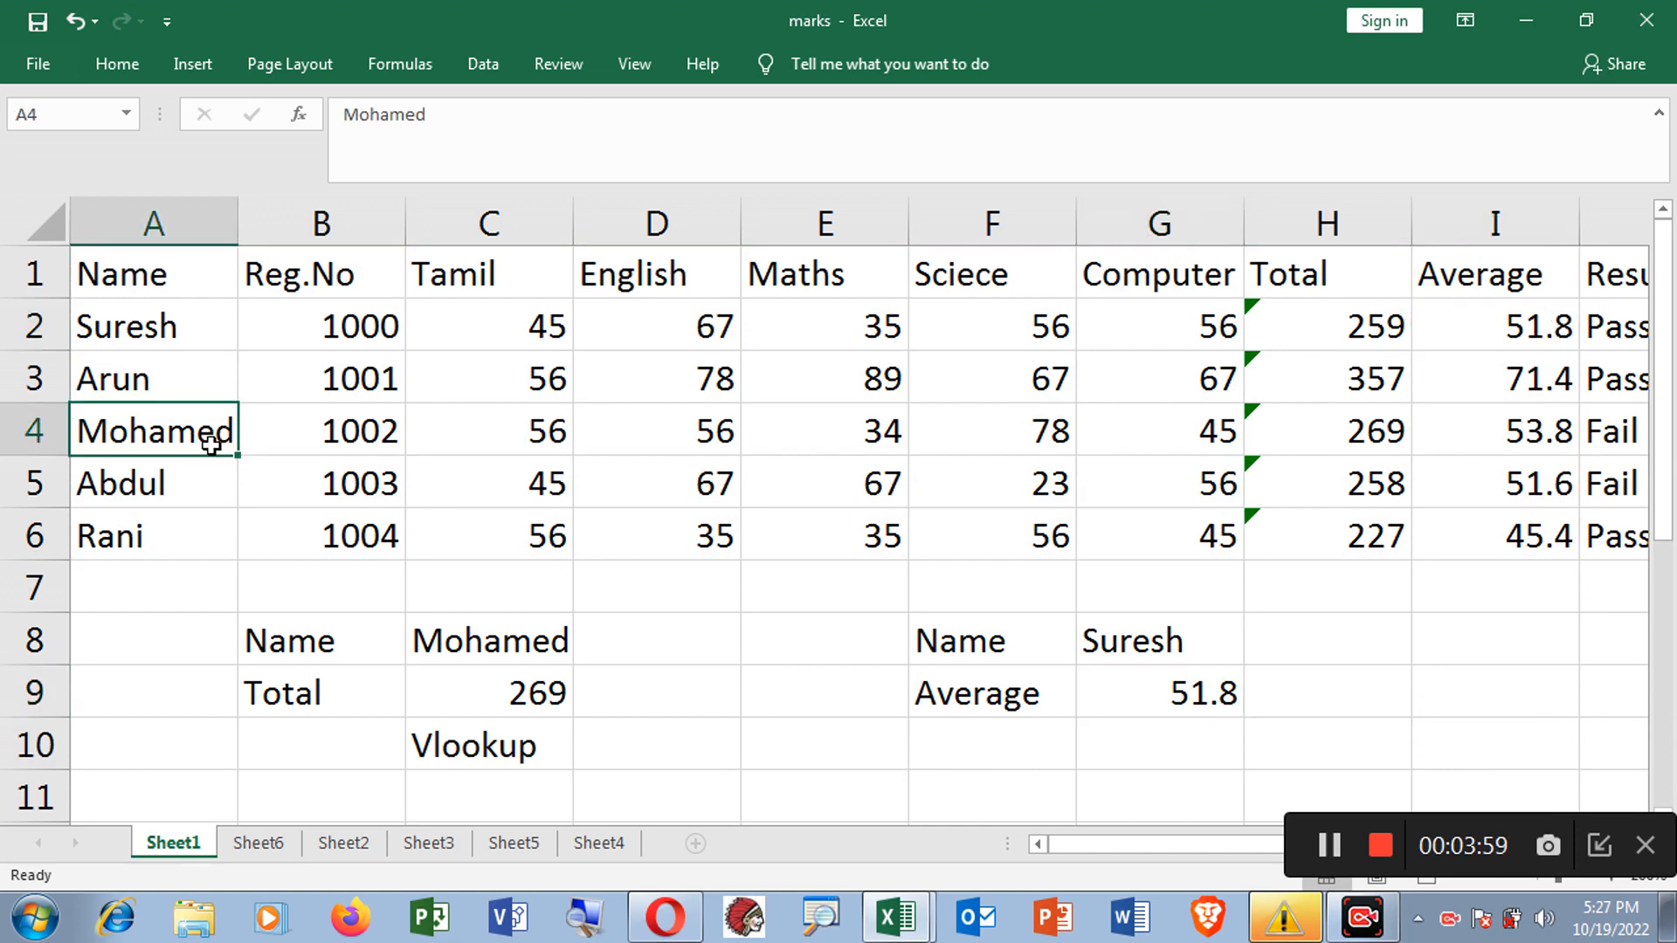
double_click(1133, 644)
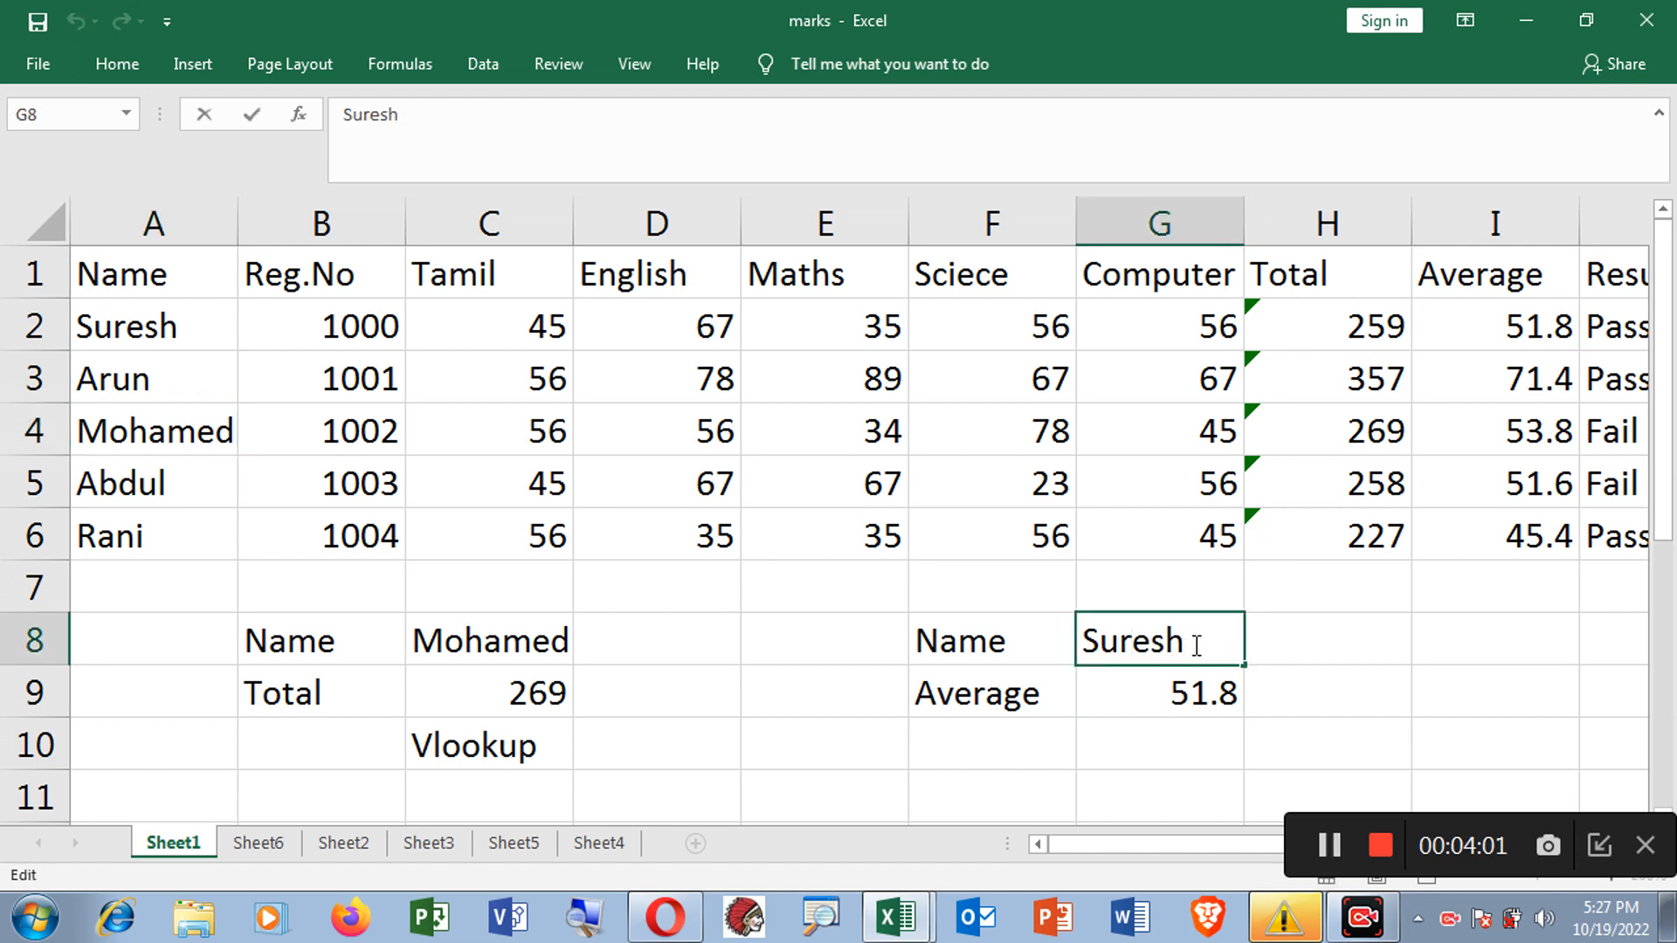
drag(1190, 640, 1038, 641)
text(Moah)
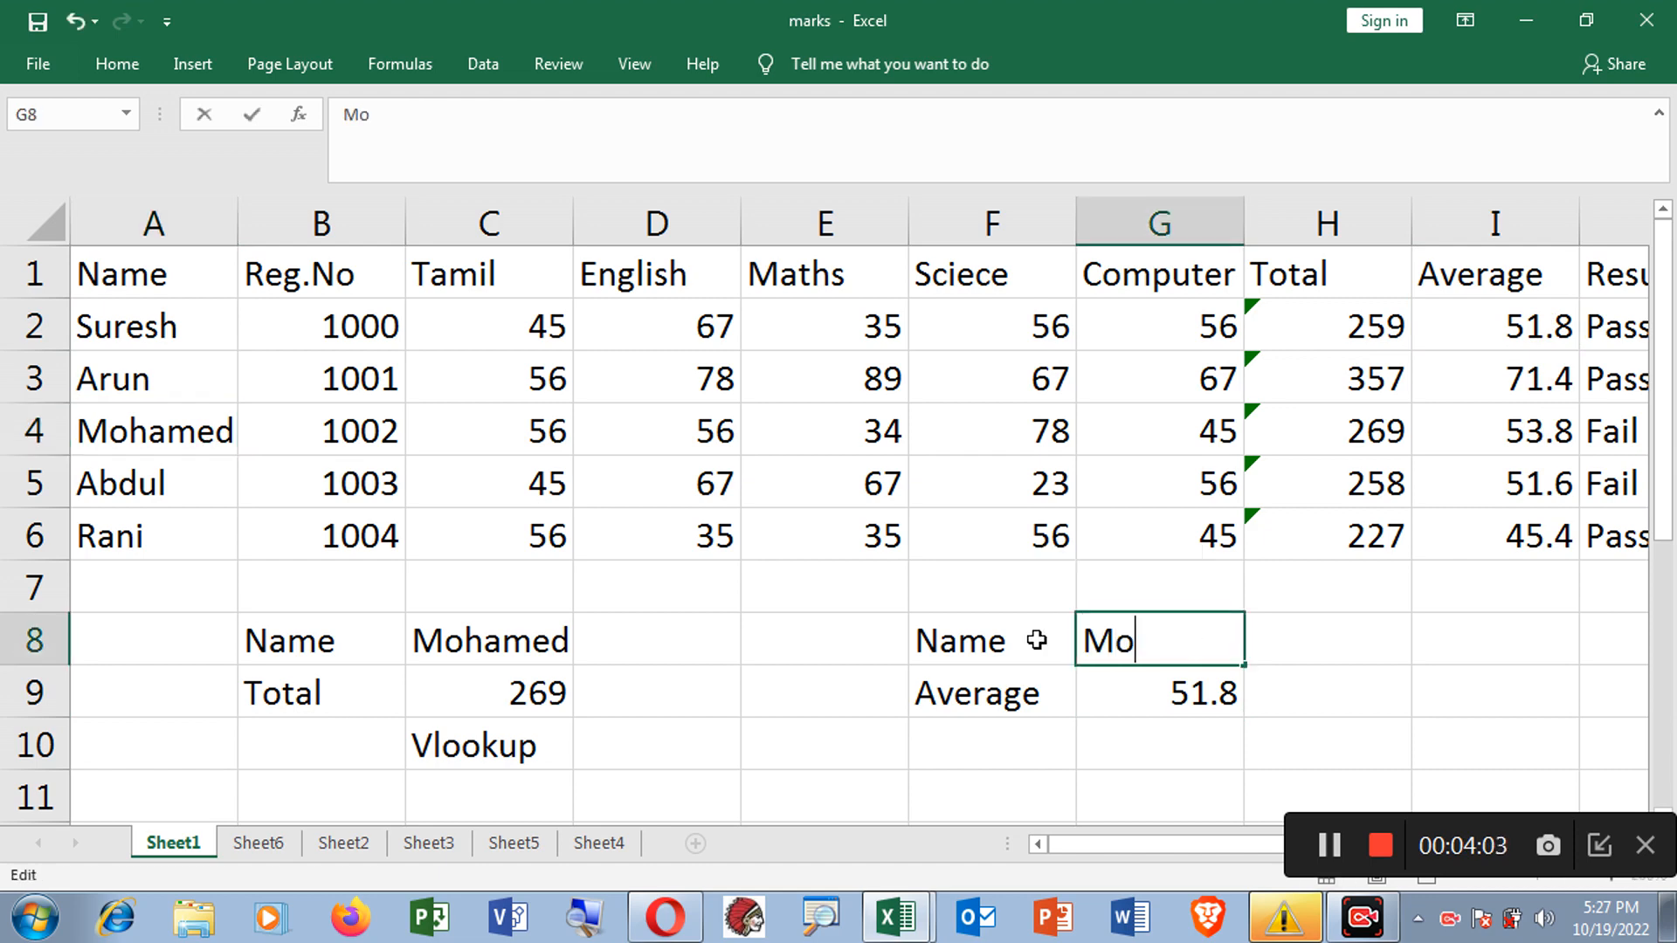
key(BackSpace)
key(BackSpace)
text(hamed)
key(Return)
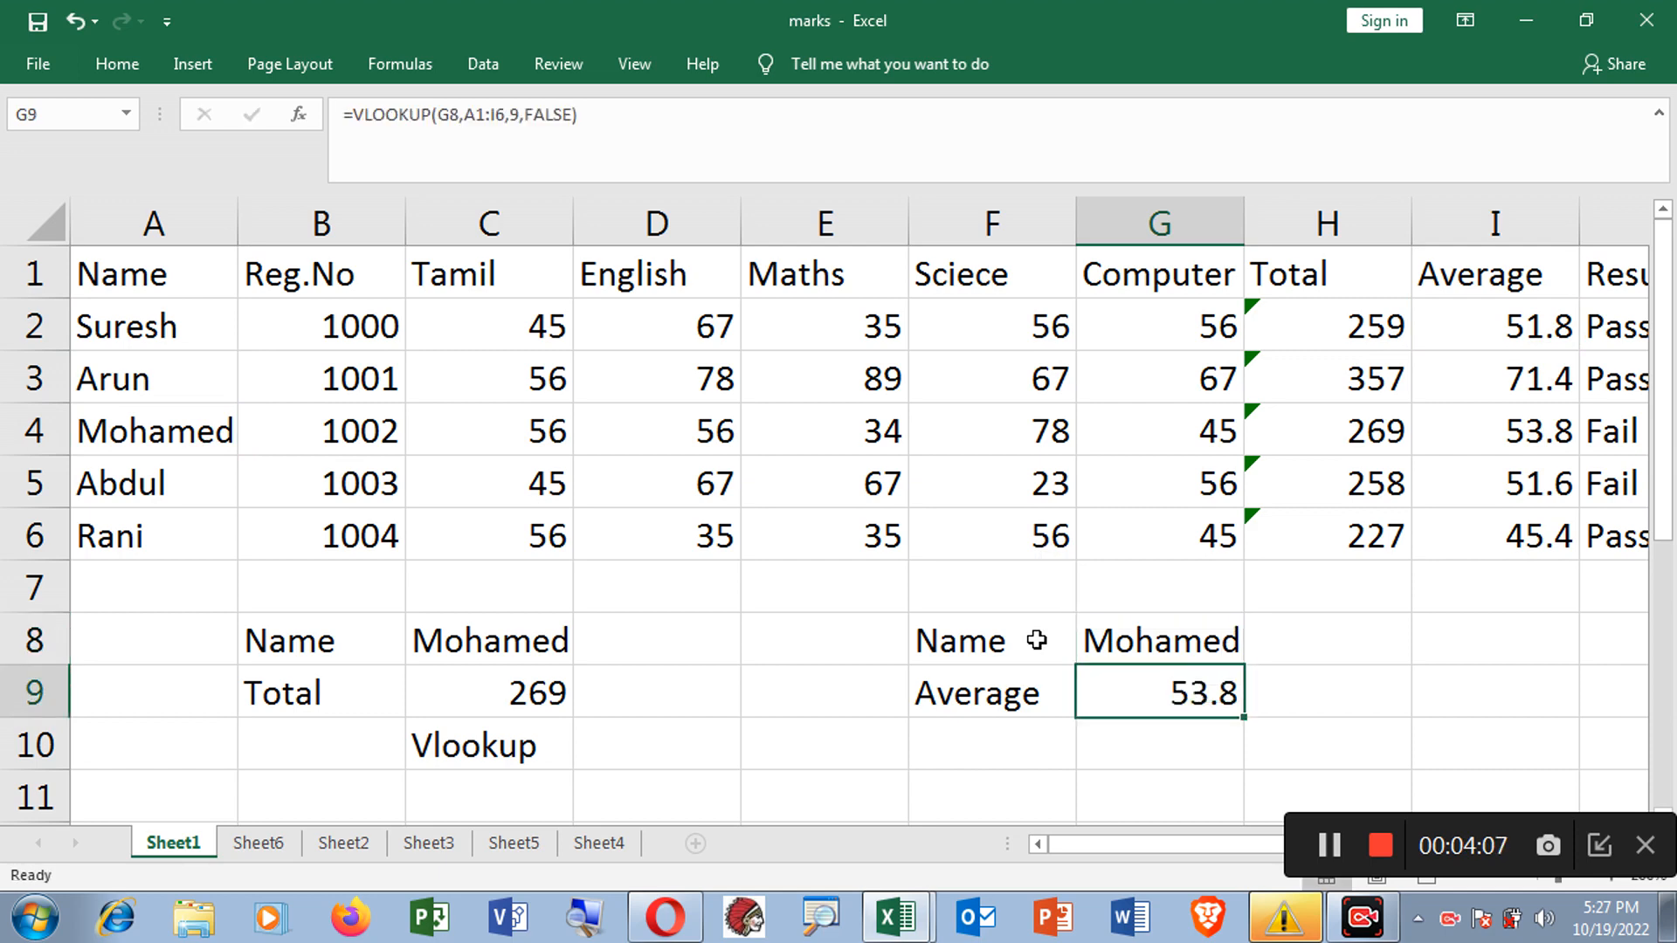